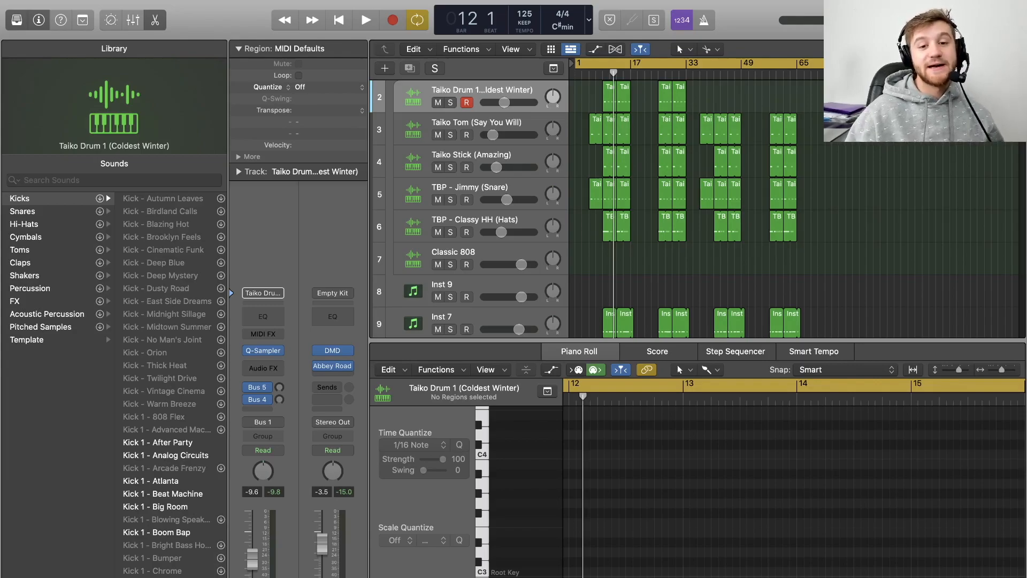
- Expand and collapse the Empty Kit track stack to view the drum tracks inside it
scroll(471, 160, up, 2)
click(396, 96)
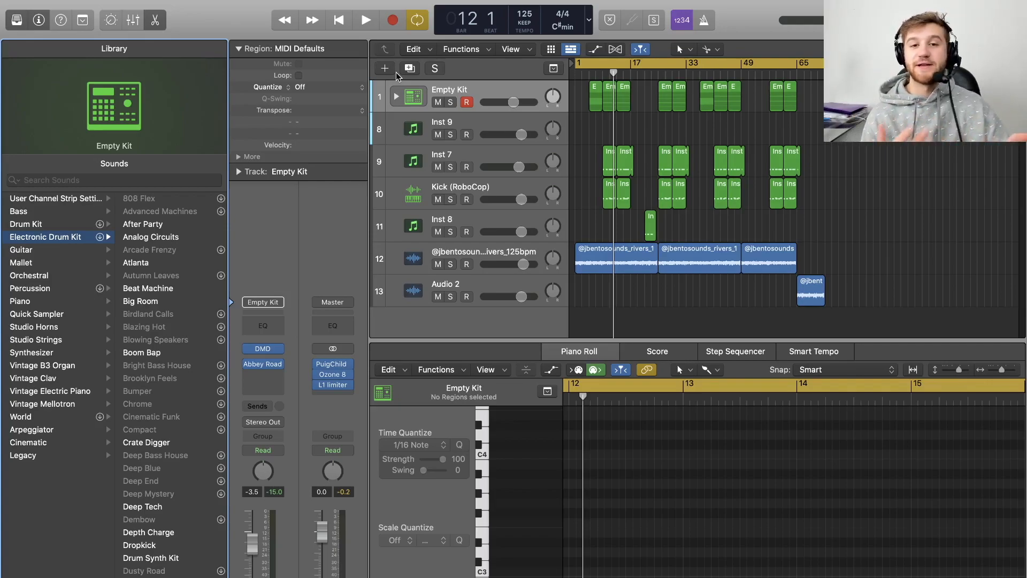
click(397, 97)
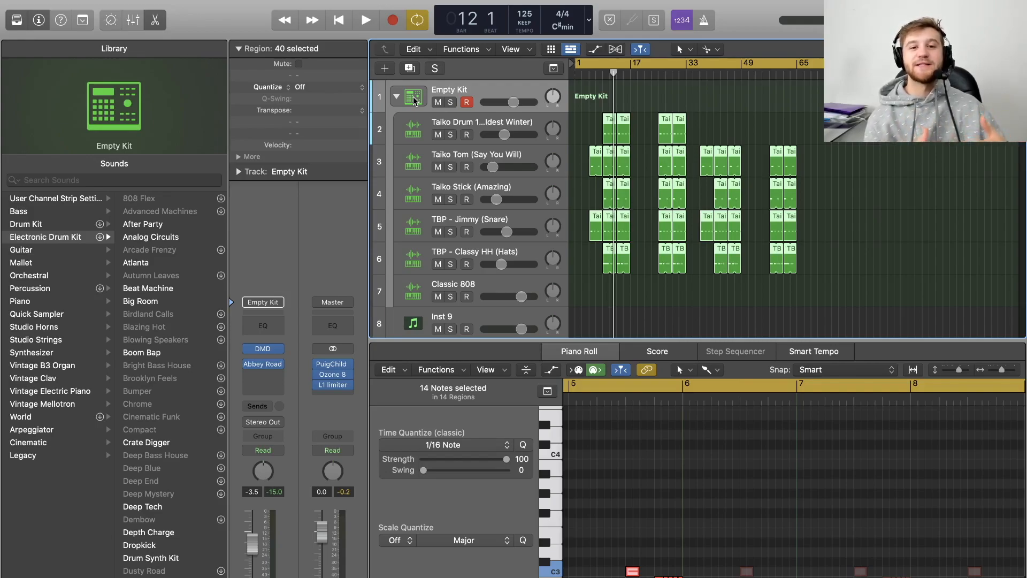
click(406, 95)
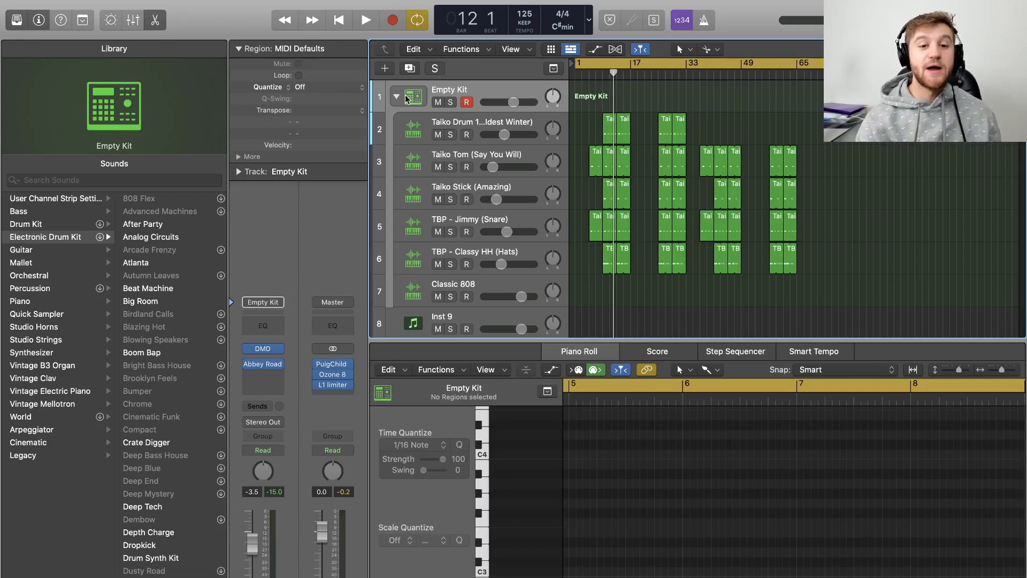
click(405, 95)
click(396, 96)
- Create a new software instrument track with an empty channel strip
click(384, 68)
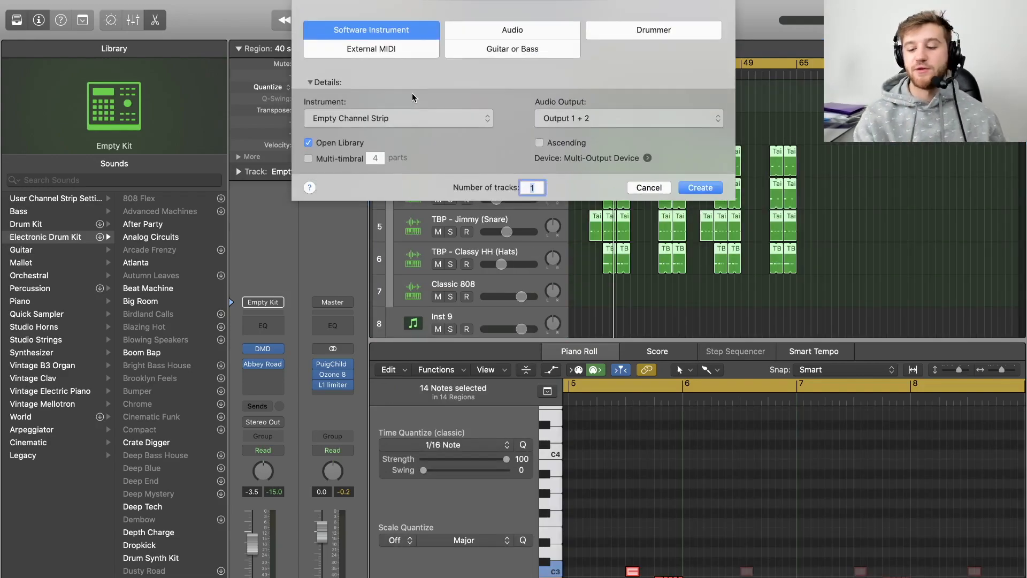
key(Return)
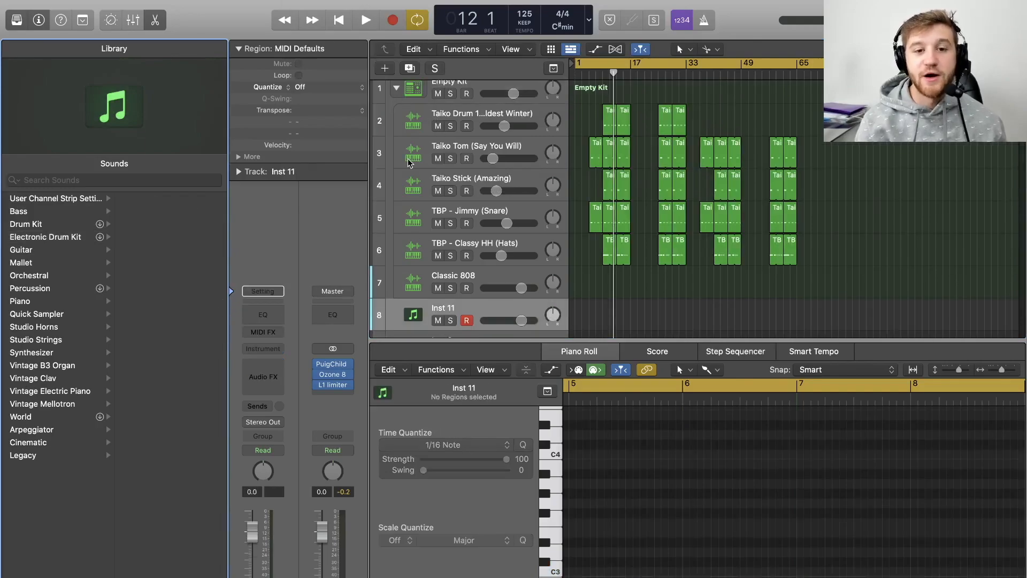
click(396, 88)
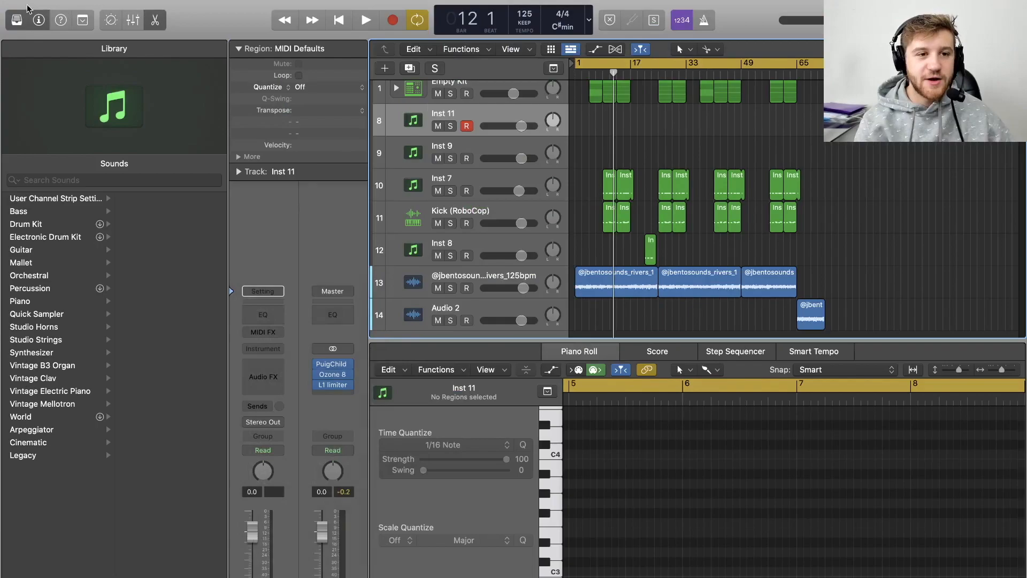
- Load Drum Machine Designer onto the new track's instrument slot and open its pad window
click(39, 20)
click(39, 20)
click(38, 20)
click(38, 20)
click(270, 348)
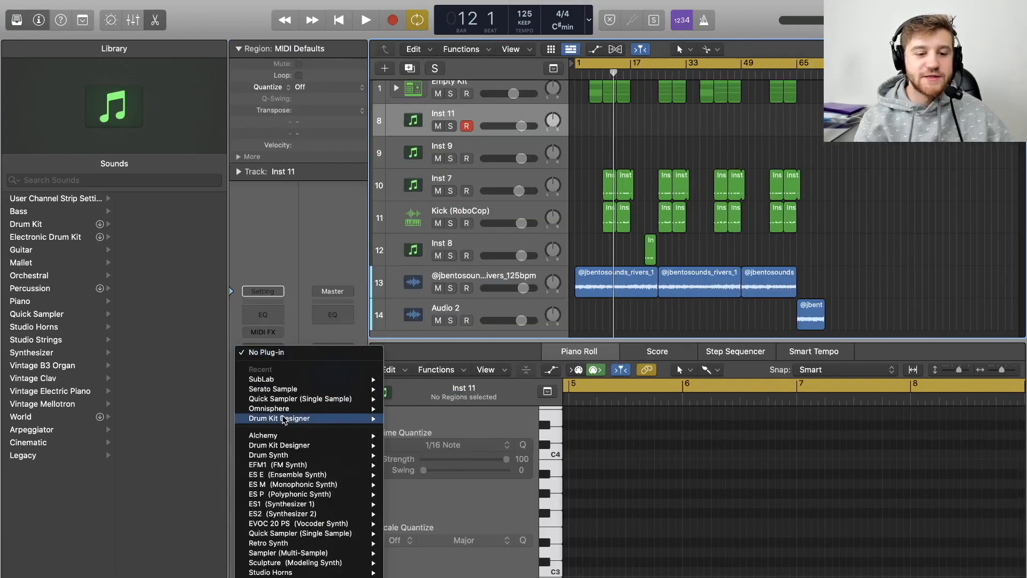
scroll(283, 419, down, 3)
mouse_move(284, 417)
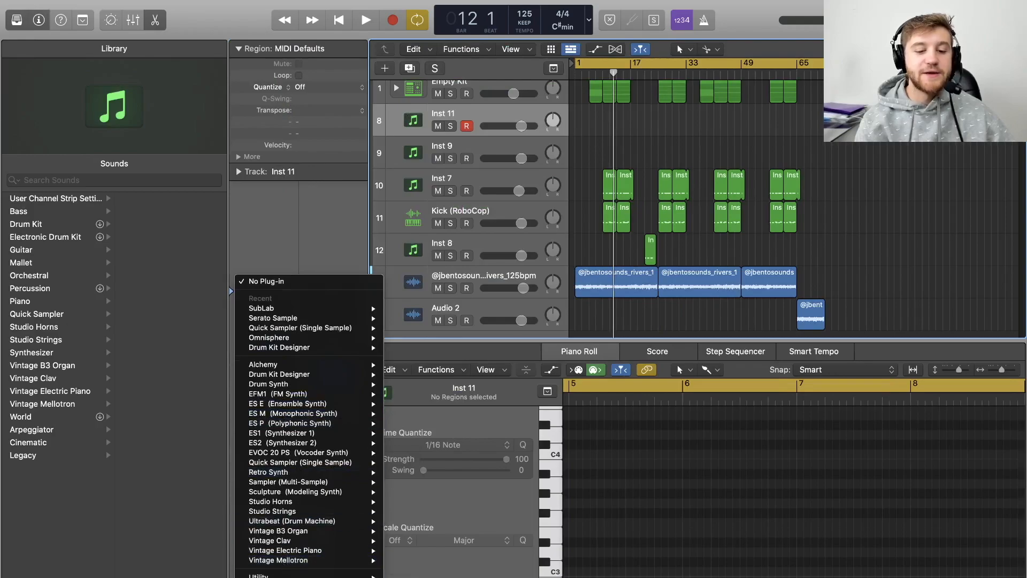
mouse_move(305, 492)
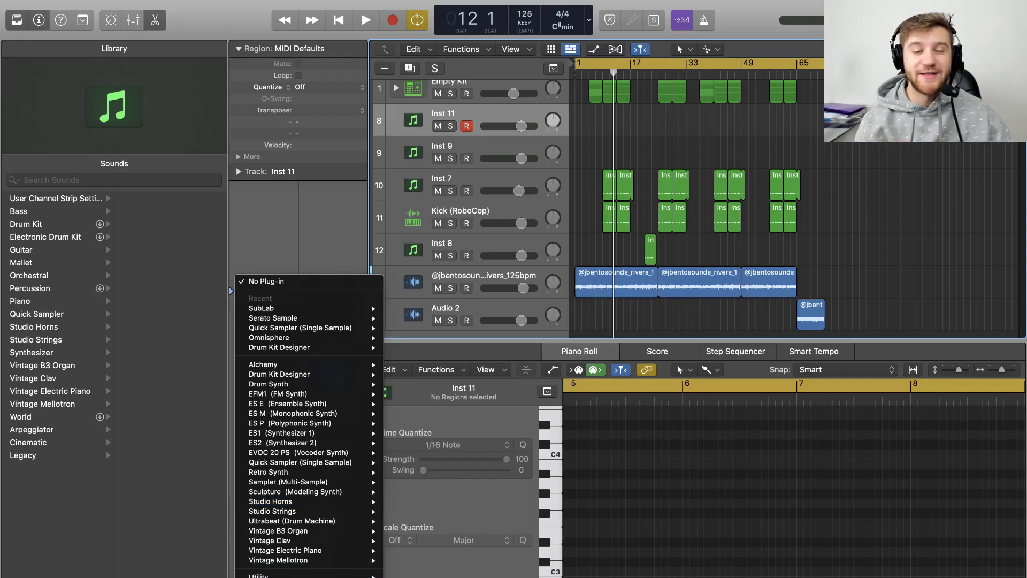
click(413, 89)
double_click(413, 89)
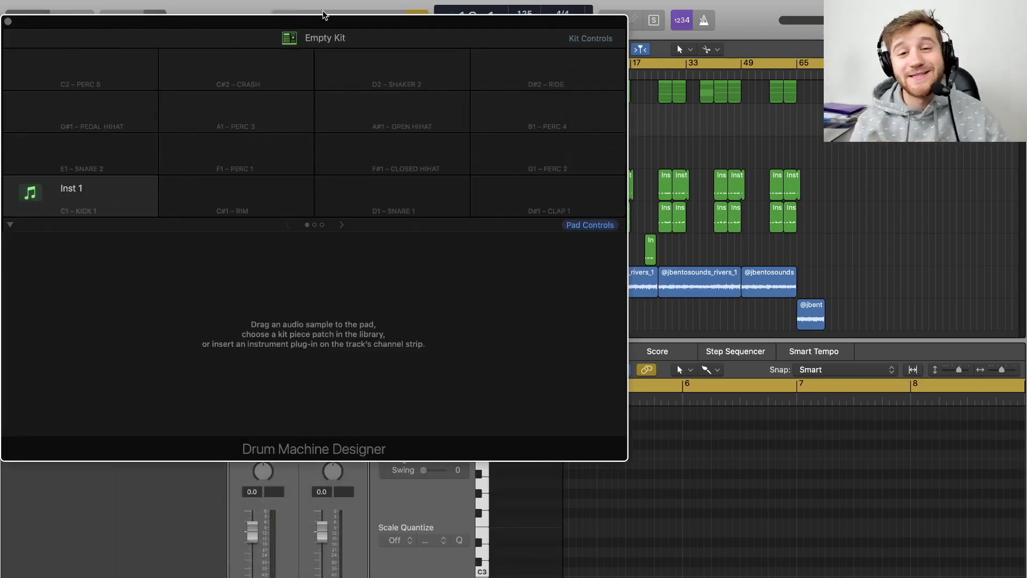
- Browse the Drum Machine Designer pad pages, then close the window
drag(298, 19, 464, 75)
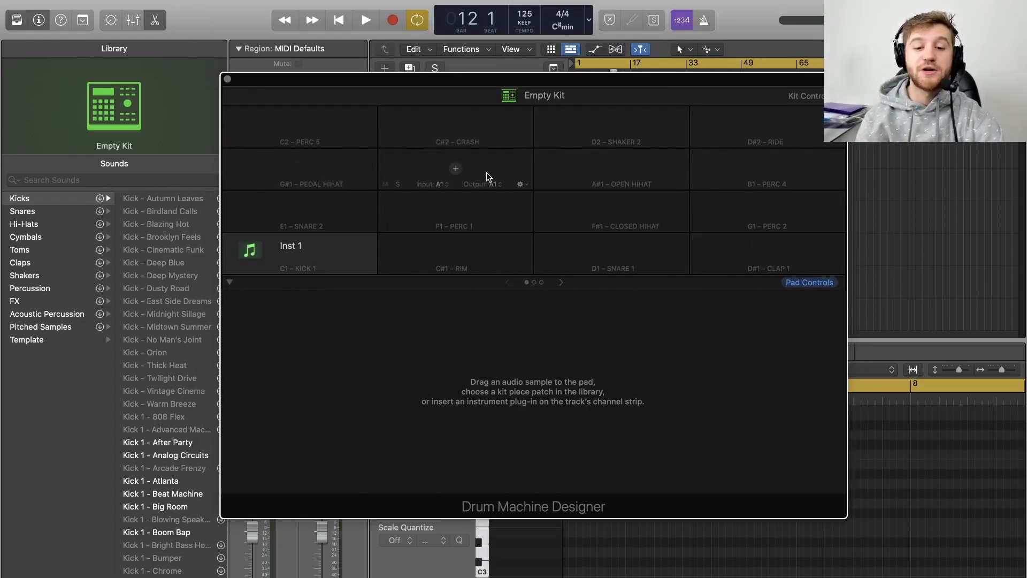
click(561, 281)
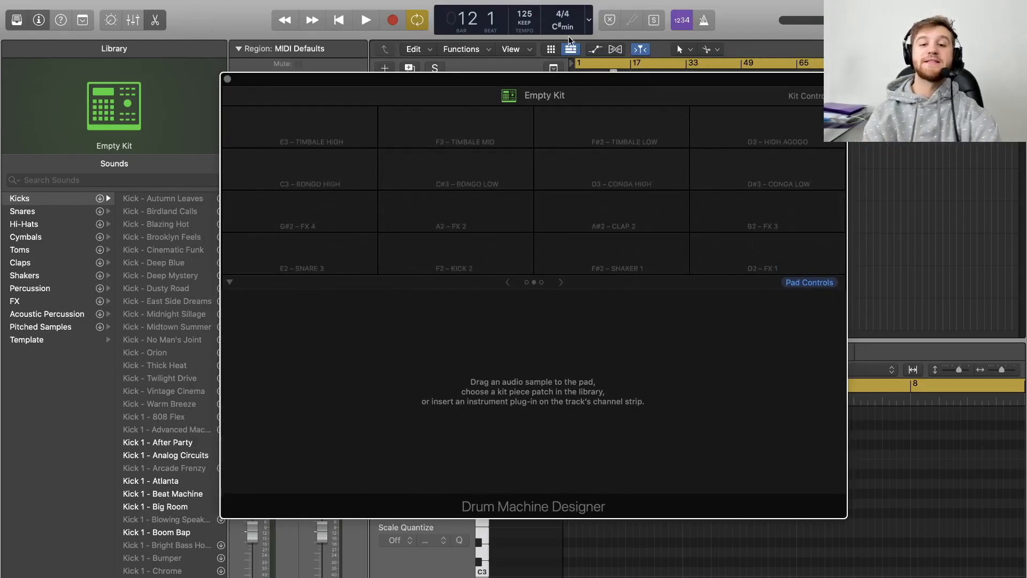
drag(537, 81, 508, 272)
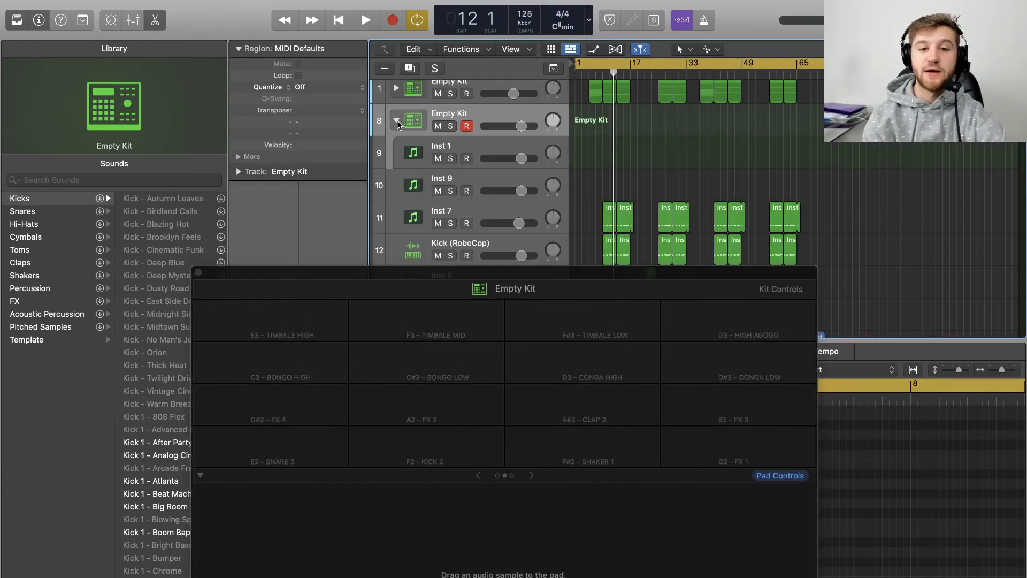
click(473, 142)
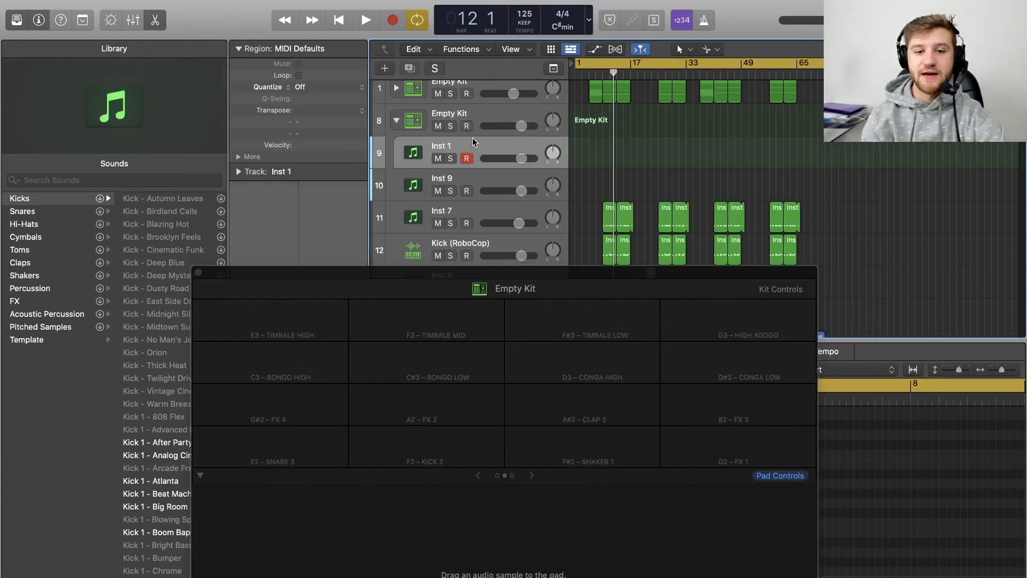
drag(470, 274, 495, 129)
click(503, 328)
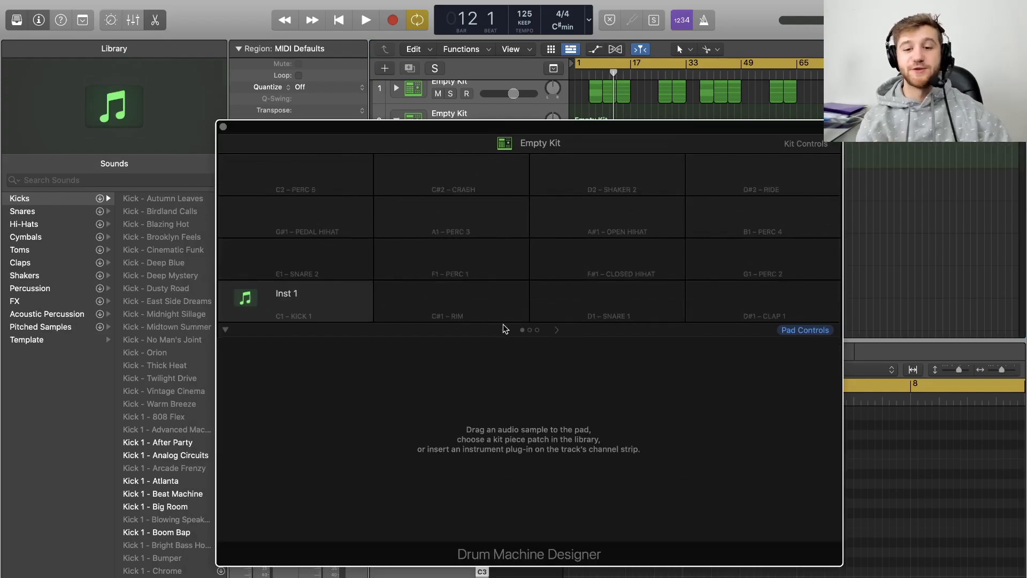
drag(534, 130, 600, 236)
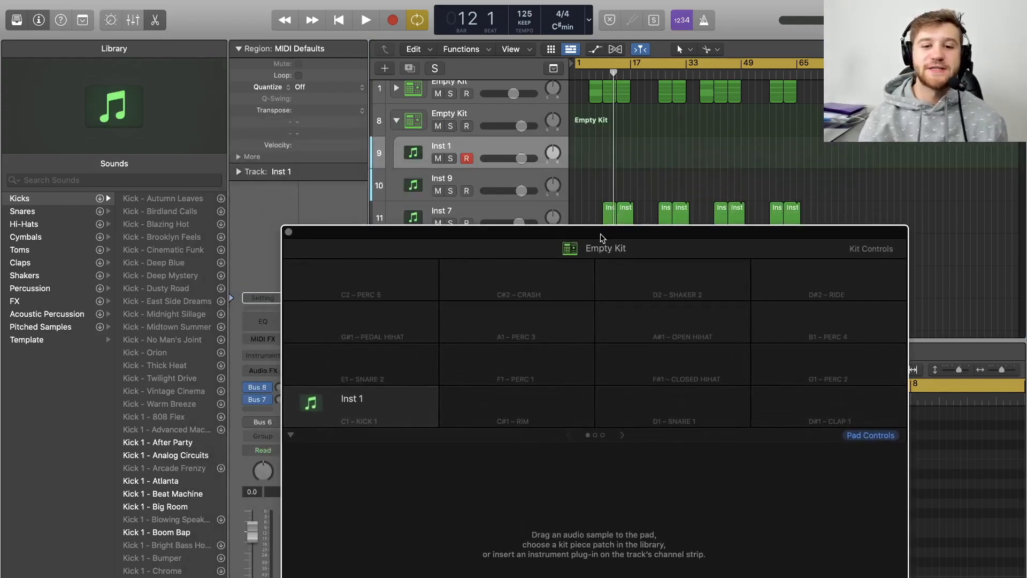
mouse_move(382, 422)
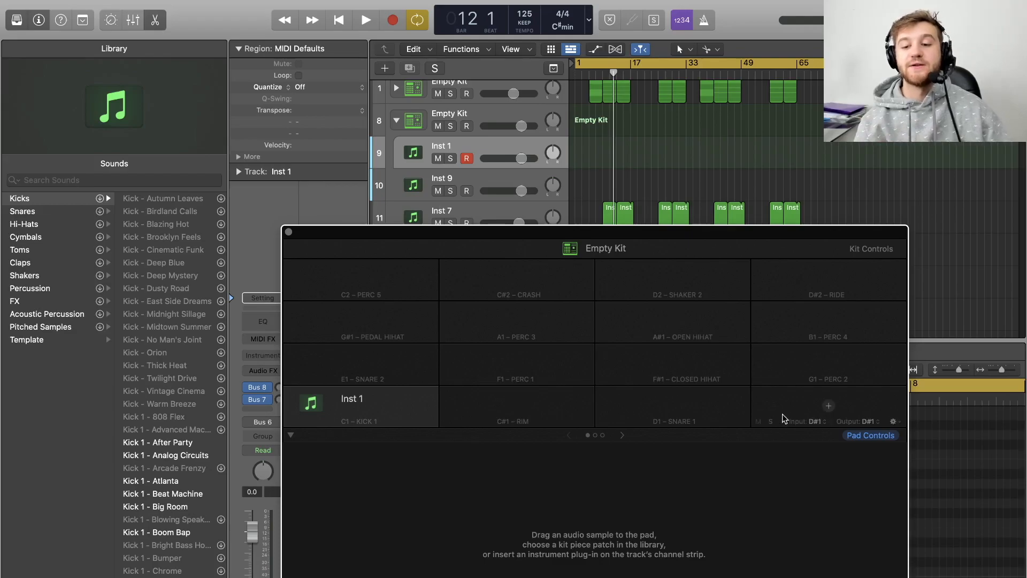
click(286, 232)
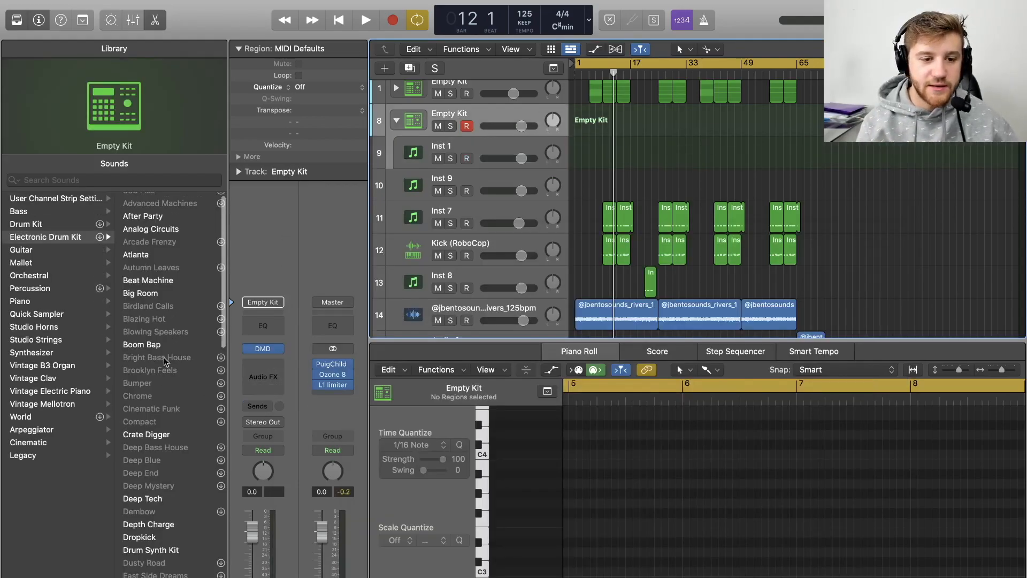
- Load the Atlanta electronic drum kit from the library onto the new drum track
scroll(164, 356, up, 1)
click(163, 264)
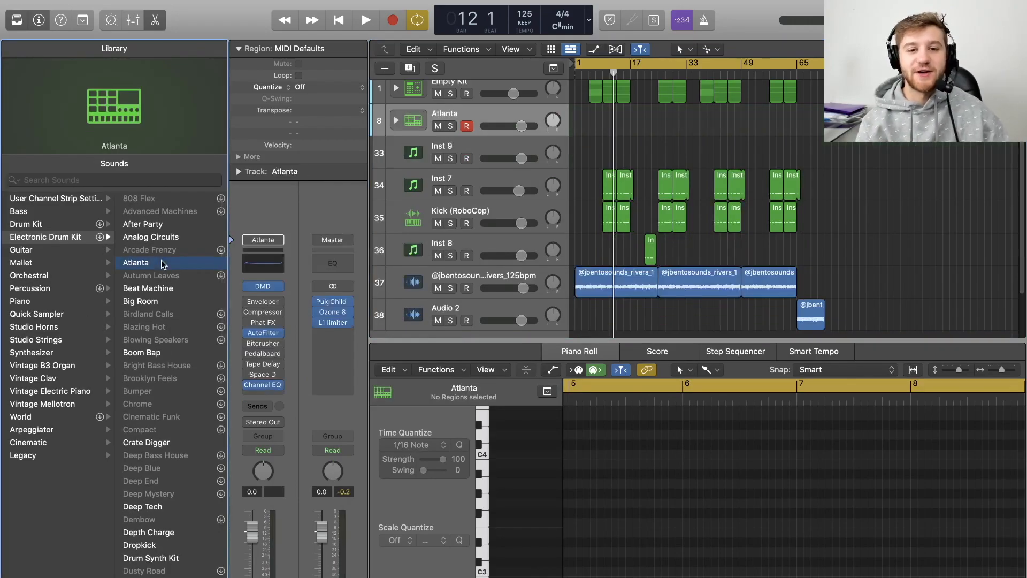
- Expand the Atlanta track stack and scroll through its individual drum tracks
click(399, 123)
scroll(498, 226, down, 10)
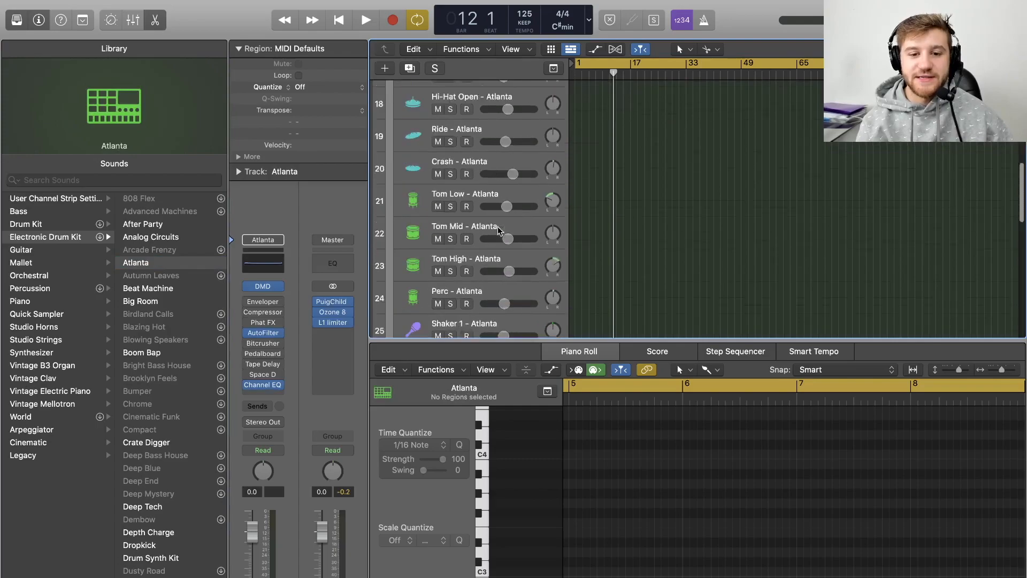
scroll(497, 226, down, 3)
scroll(498, 226, up, 15)
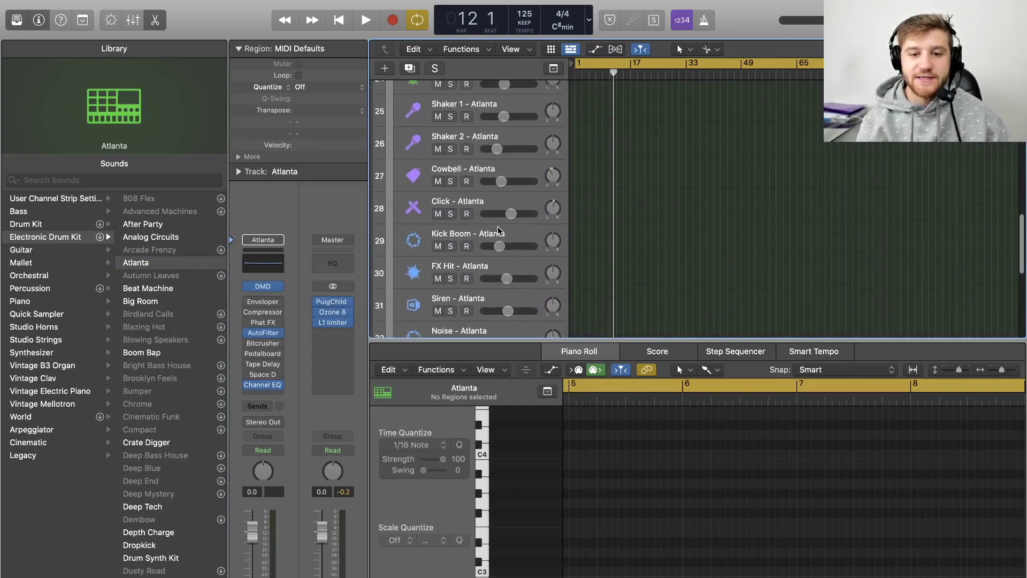
scroll(497, 226, up, 3)
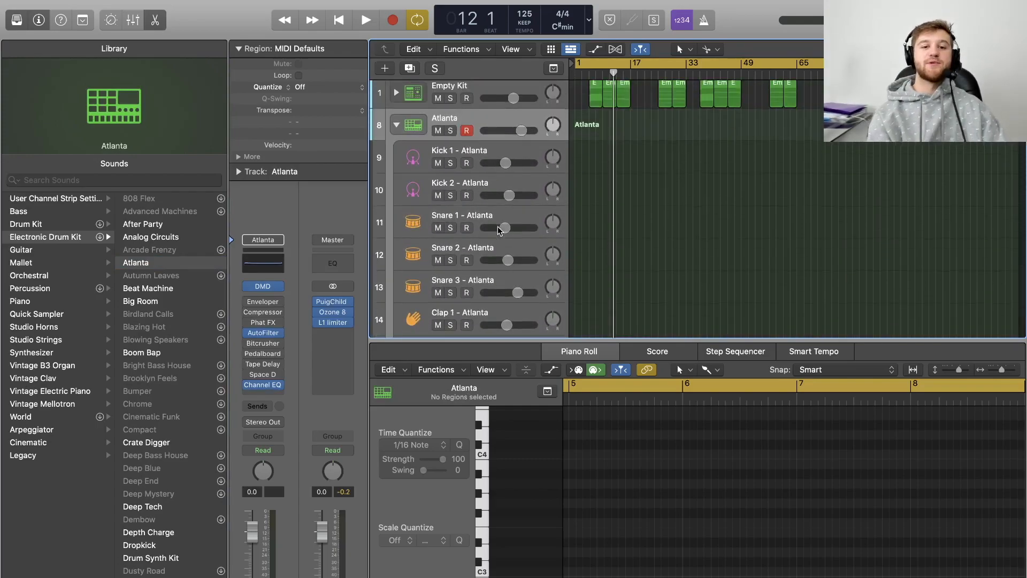
click(405, 127)
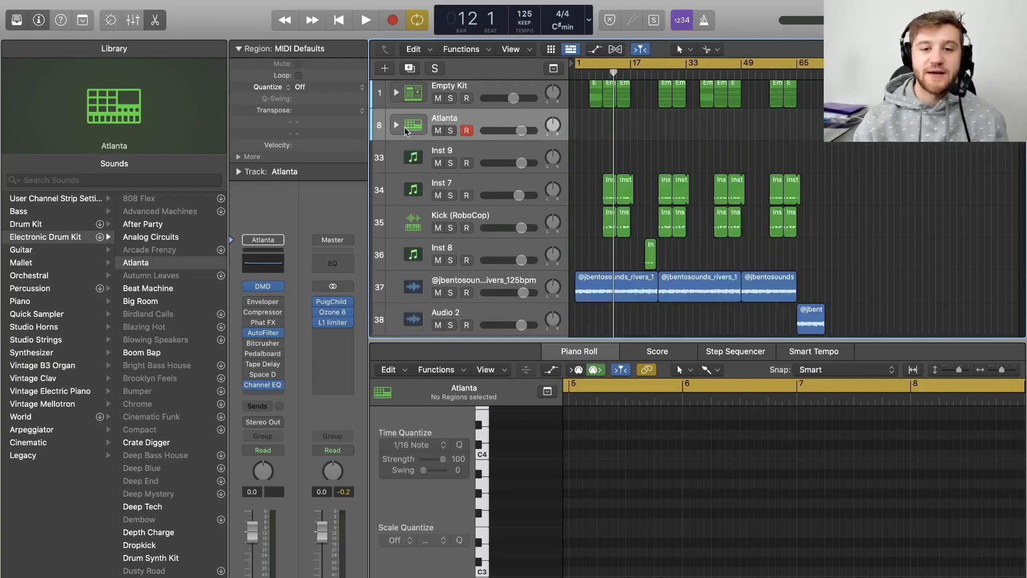
click(404, 127)
scroll(492, 170, down, 3)
scroll(492, 171, up, 4)
- Expand the Empty Kit stack and compare its tracks with those in the Atlanta stack
click(396, 96)
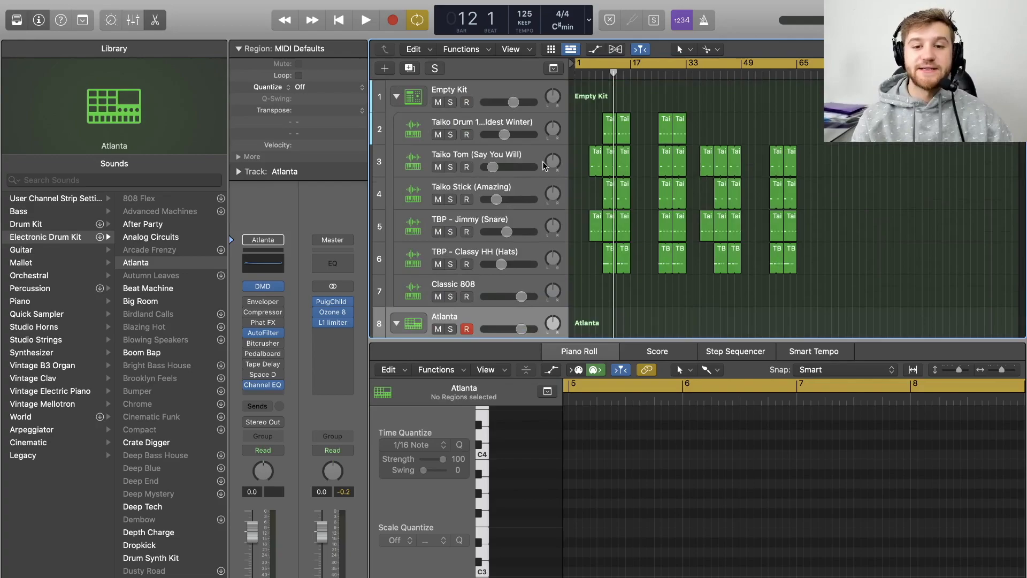
scroll(499, 138, down, 3)
scroll(499, 138, up, 2)
scroll(499, 138, down, 6)
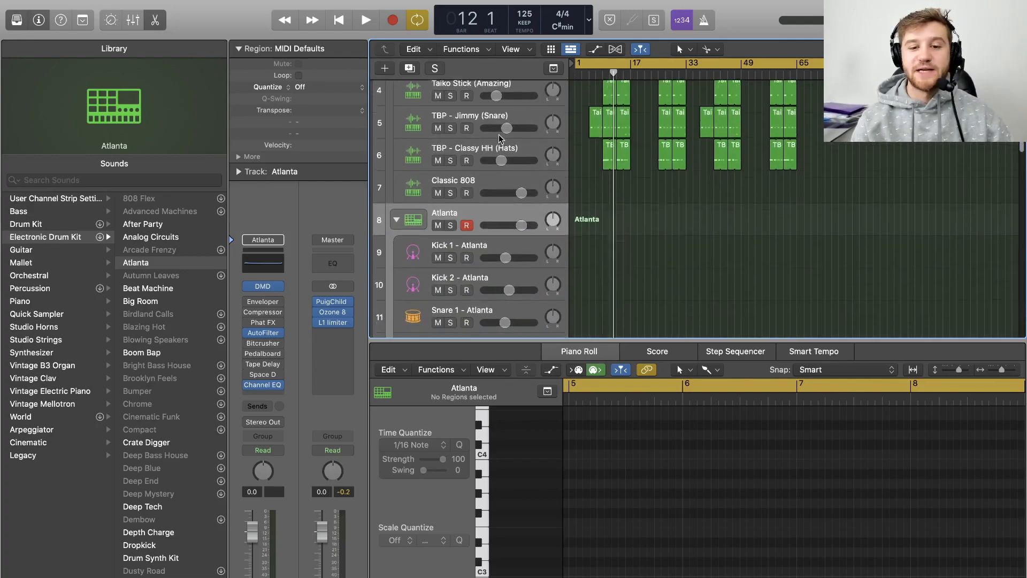
scroll(490, 158, down, 2)
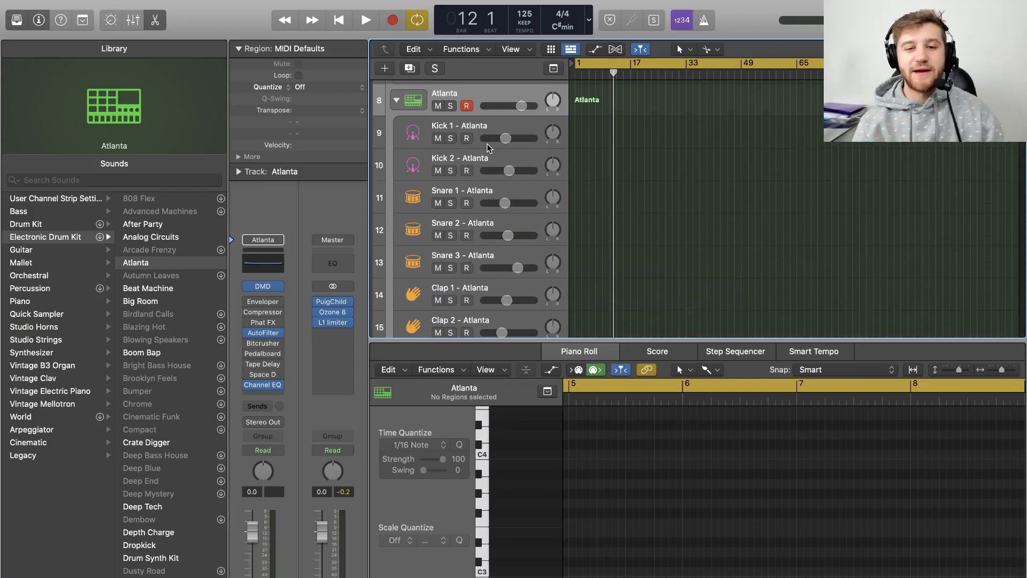
scroll(486, 143, down, 4)
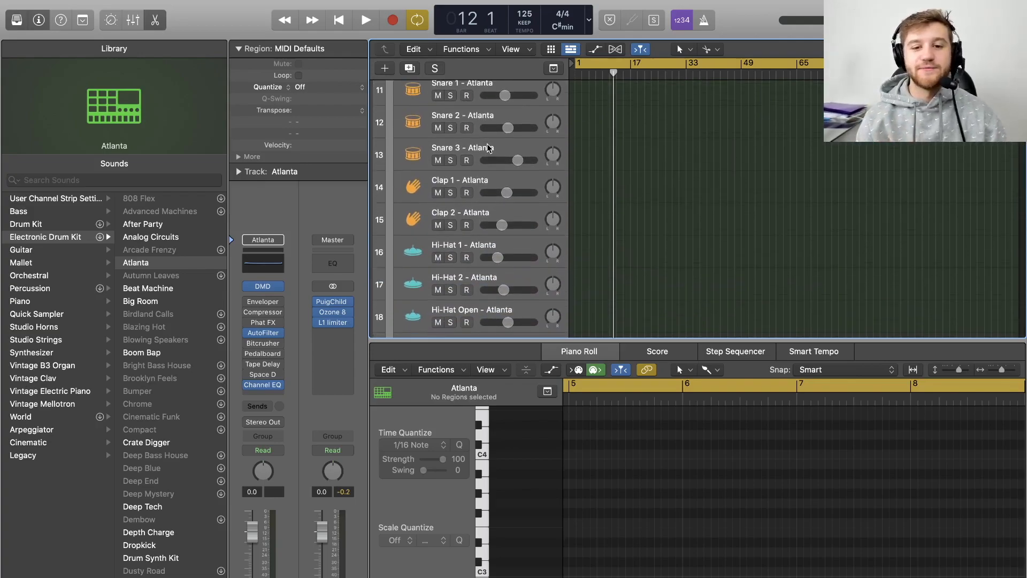
scroll(487, 143, up, 8)
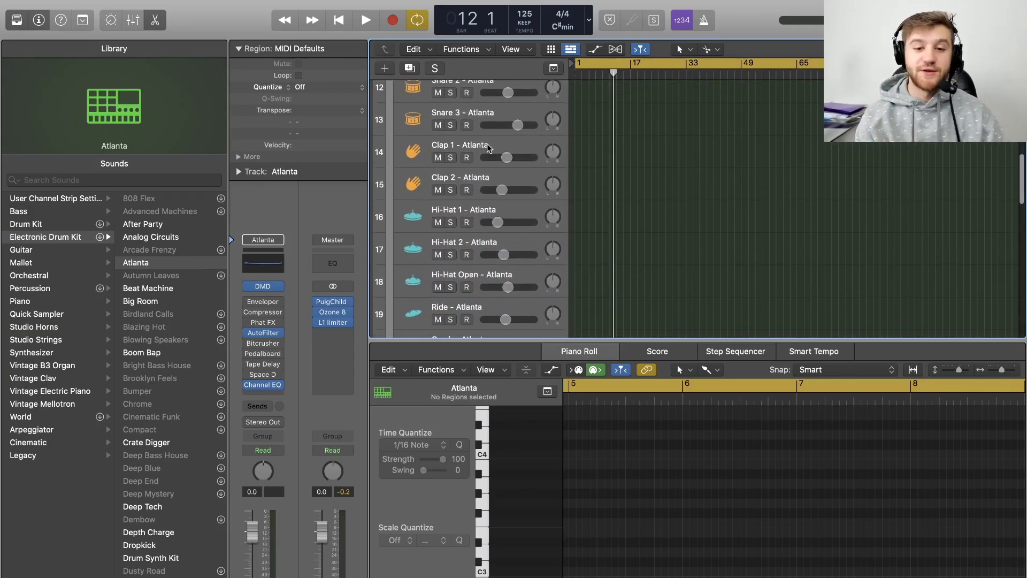
click(397, 207)
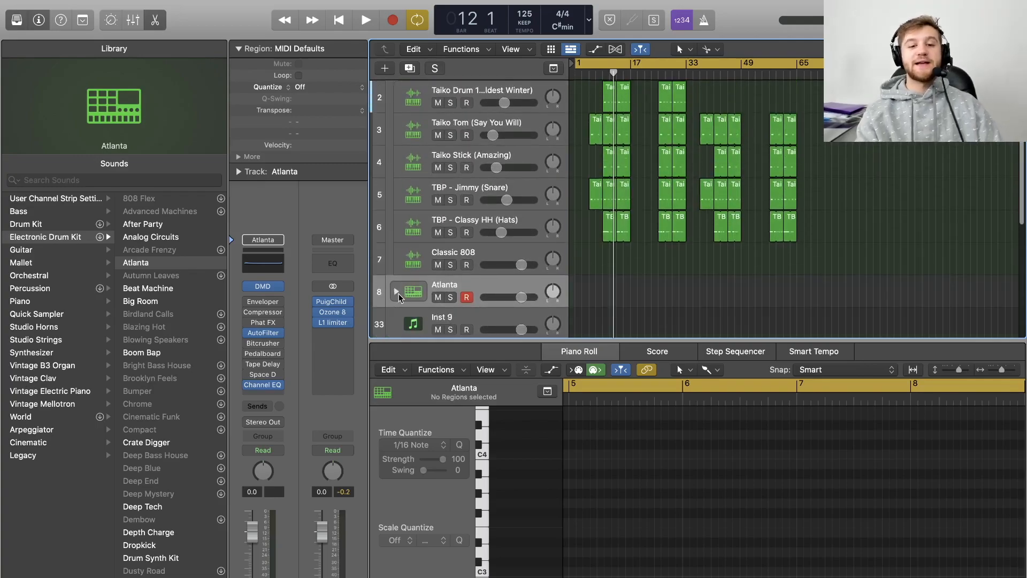
scroll(483, 284, up, 1)
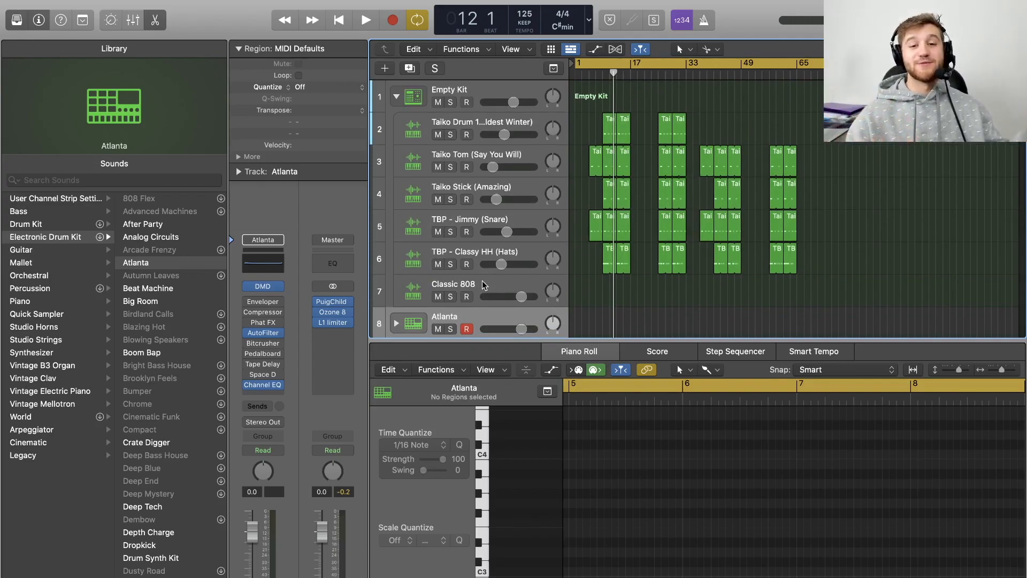
scroll(440, 320, down, 1)
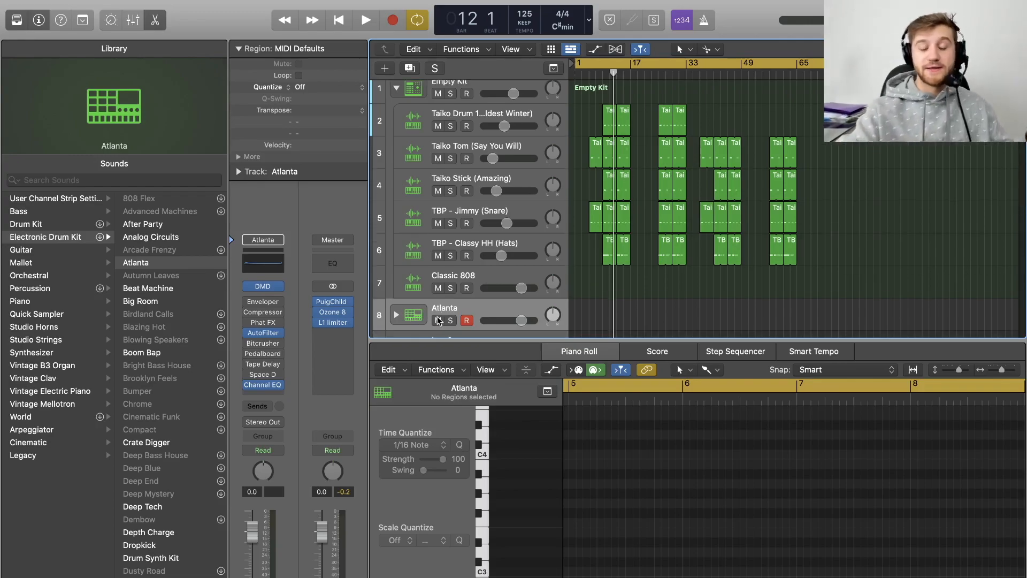
- Undo the Atlanta kit load
key(super+z)
scroll(465, 90, up, 1)
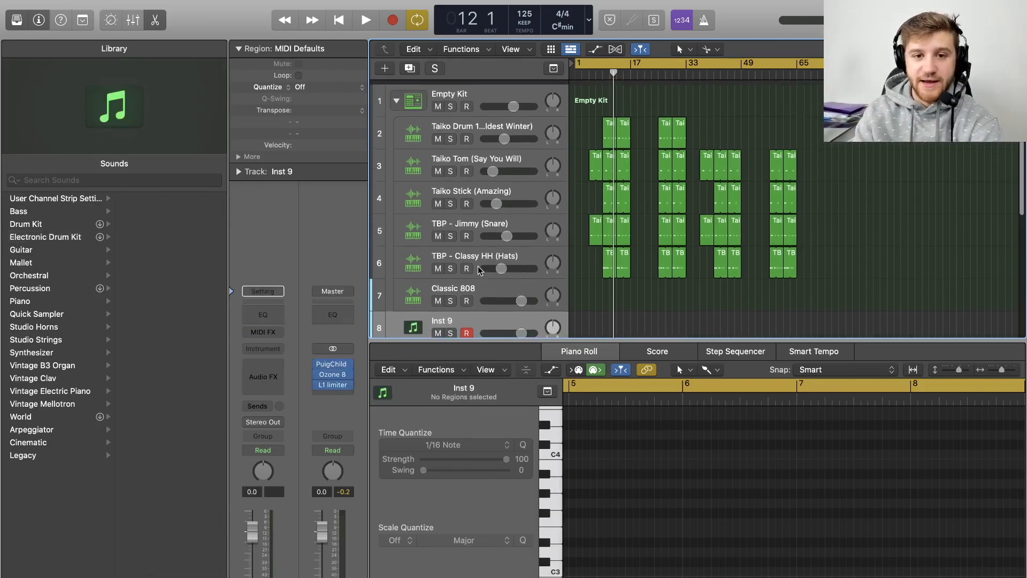
- Select the Empty Kit stack and its Taiko Drum track to inspect their regions
click(465, 90)
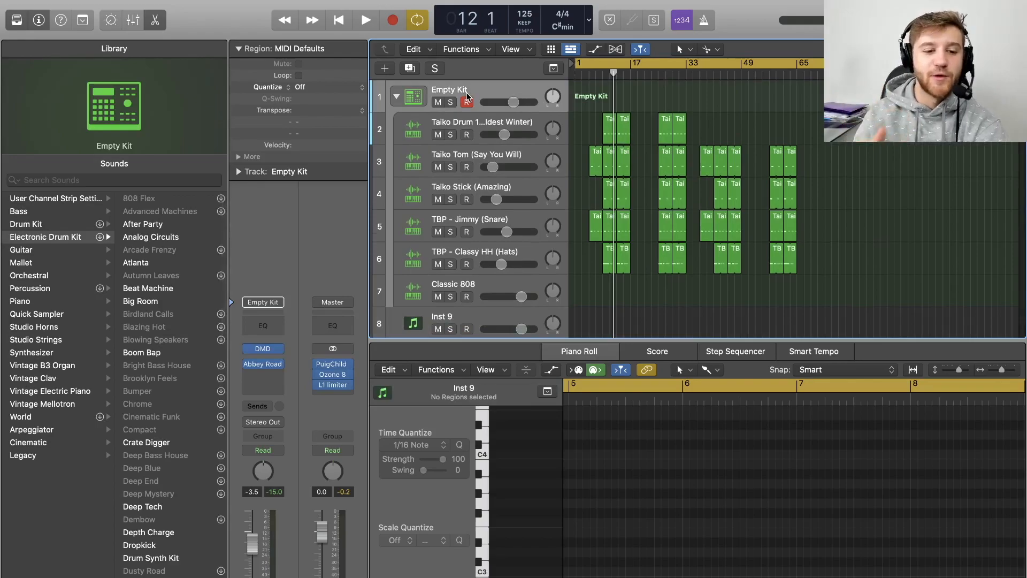
click(471, 119)
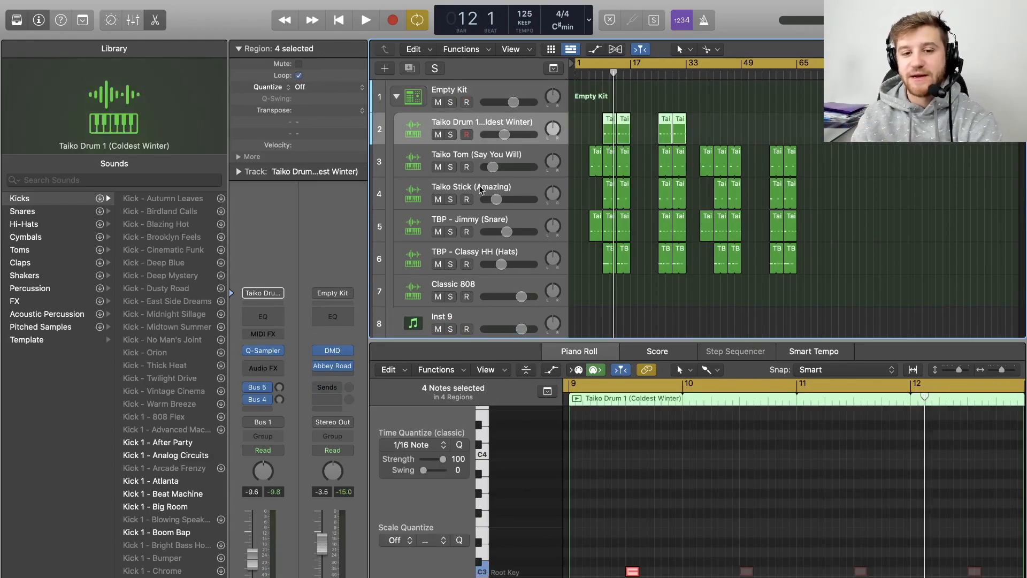
scroll(500, 84, down, 4)
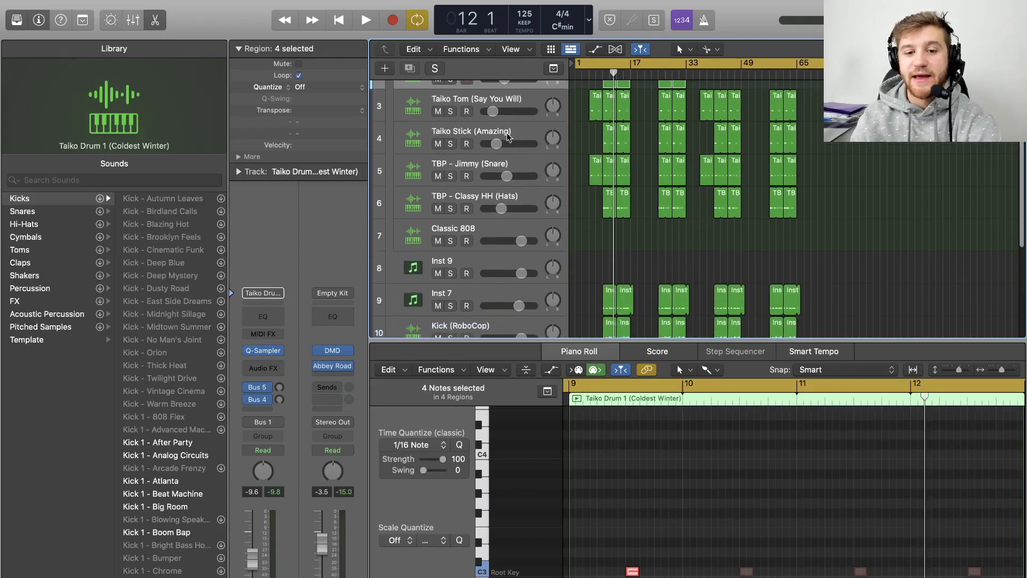
- Delete the Classic 808 track from the Empty Kit stack
click(495, 165)
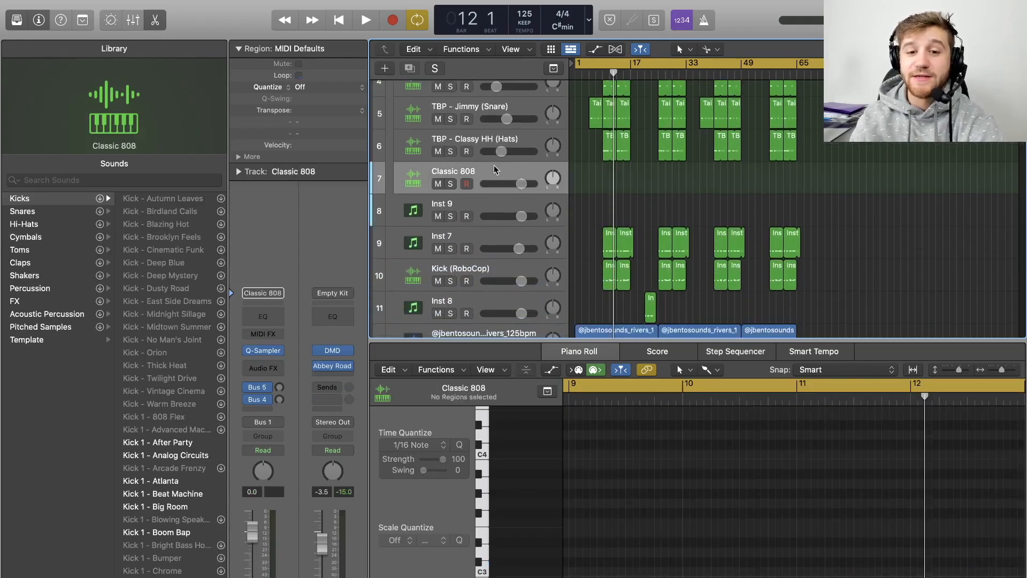
key(super+BackSpace)
scroll(503, 182, down, 2)
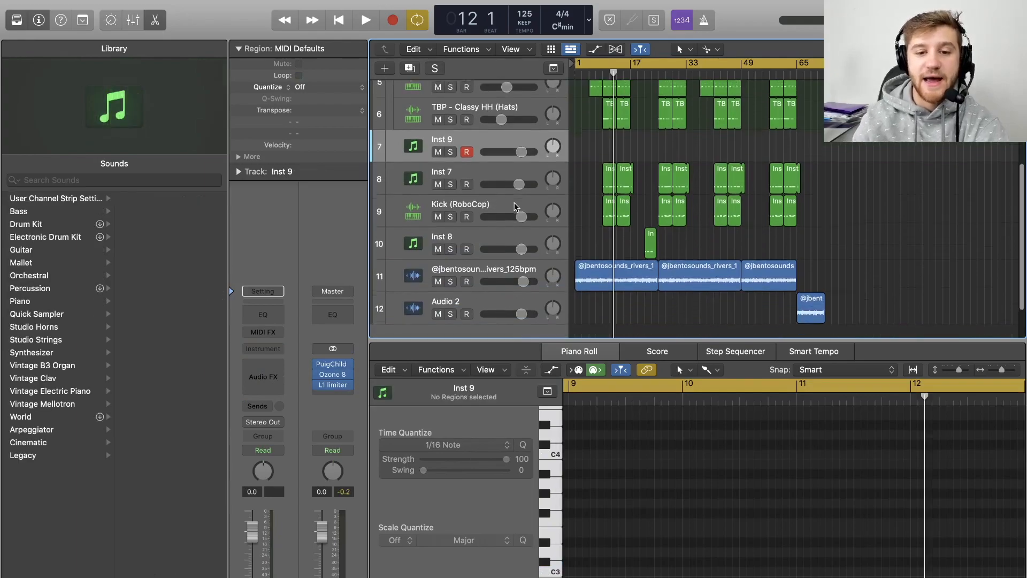
- Select the Inst 7 track and solo it to audition its part
click(485, 155)
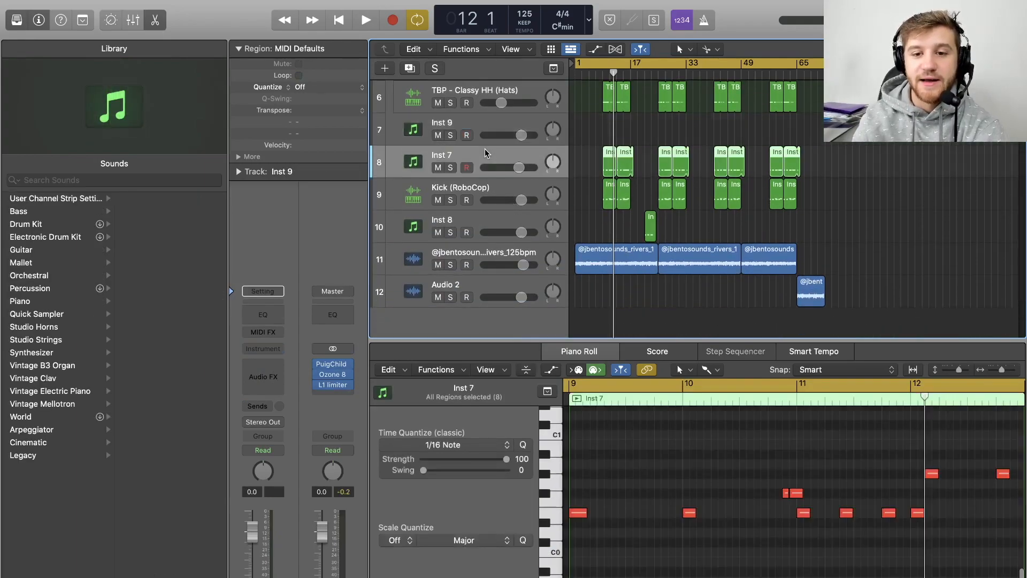
click(450, 168)
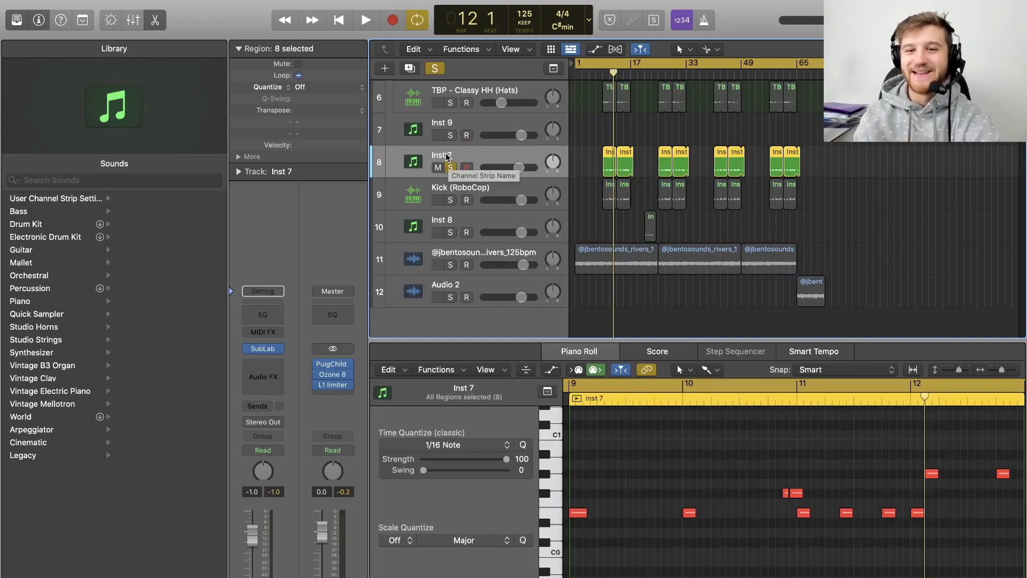
- Rename the Inst 7 track to 808 and take it out of solo
double_click(448, 155)
text(808)
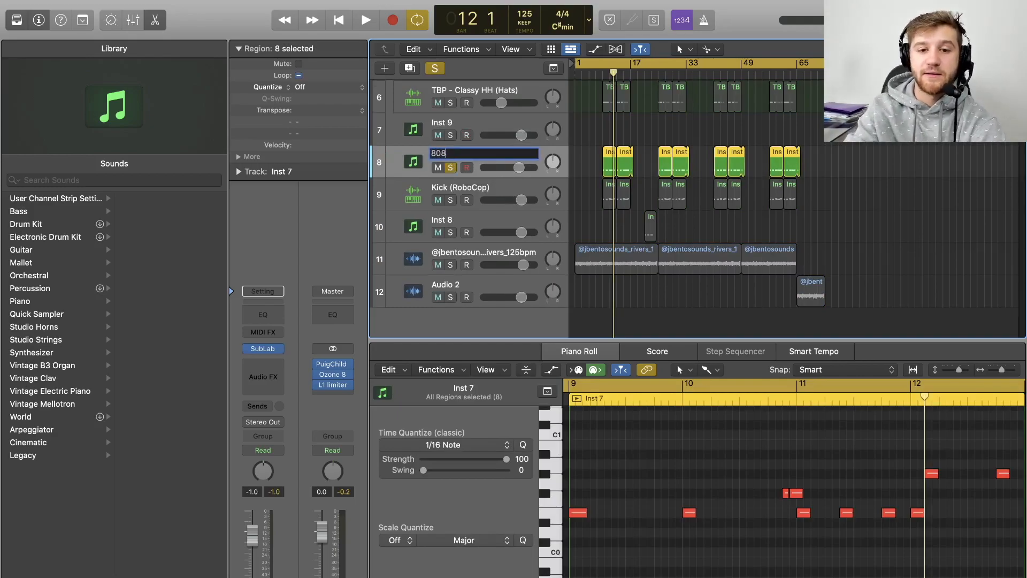
key(Return)
click(450, 167)
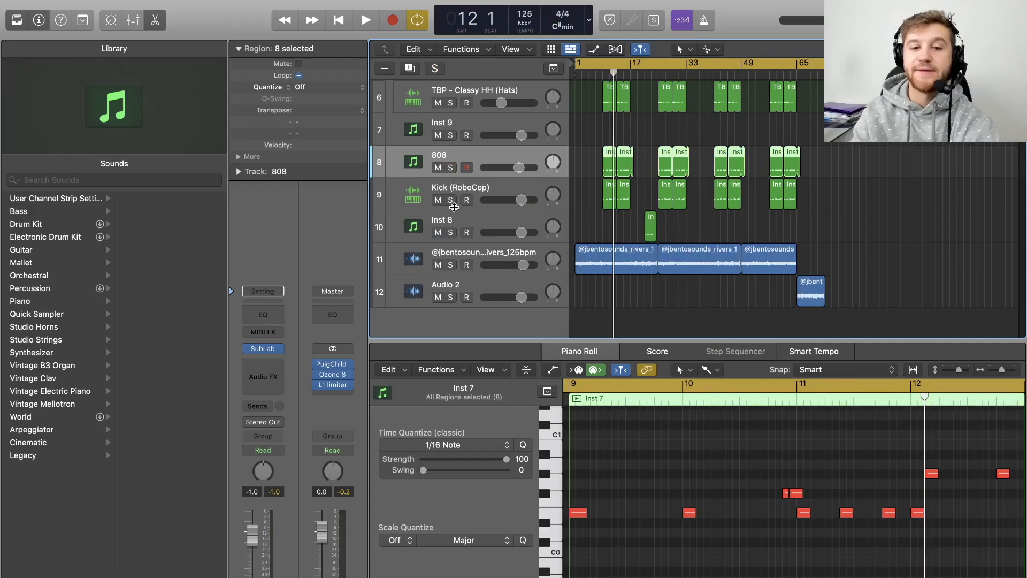
- Open the Empty Kit's Drum Machine Designer, place Classic 808 on the A1 – Perc 3 pad, and close it
scroll(454, 194, up, 4)
scroll(455, 194, down, 5)
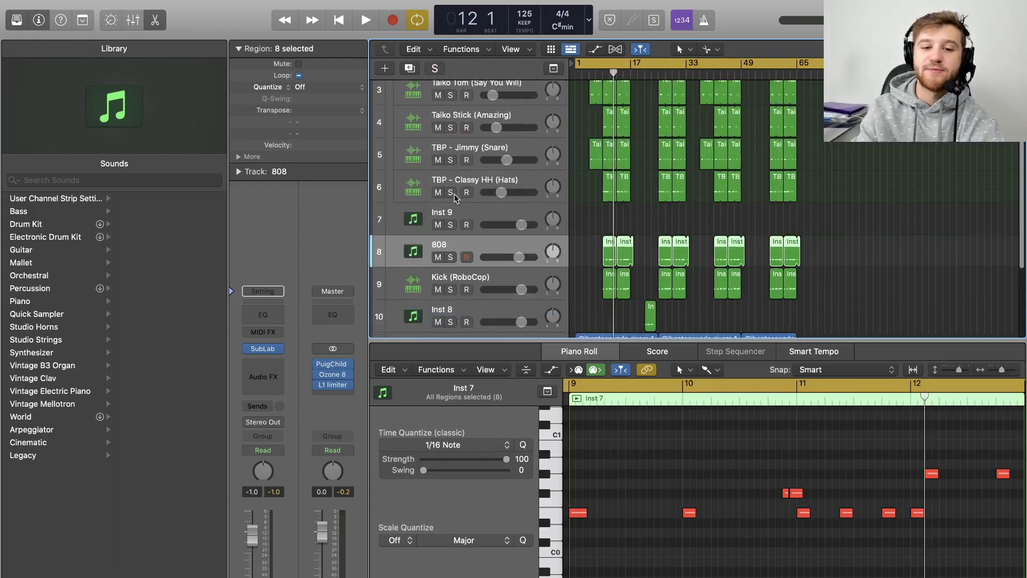
scroll(489, 194, up, 6)
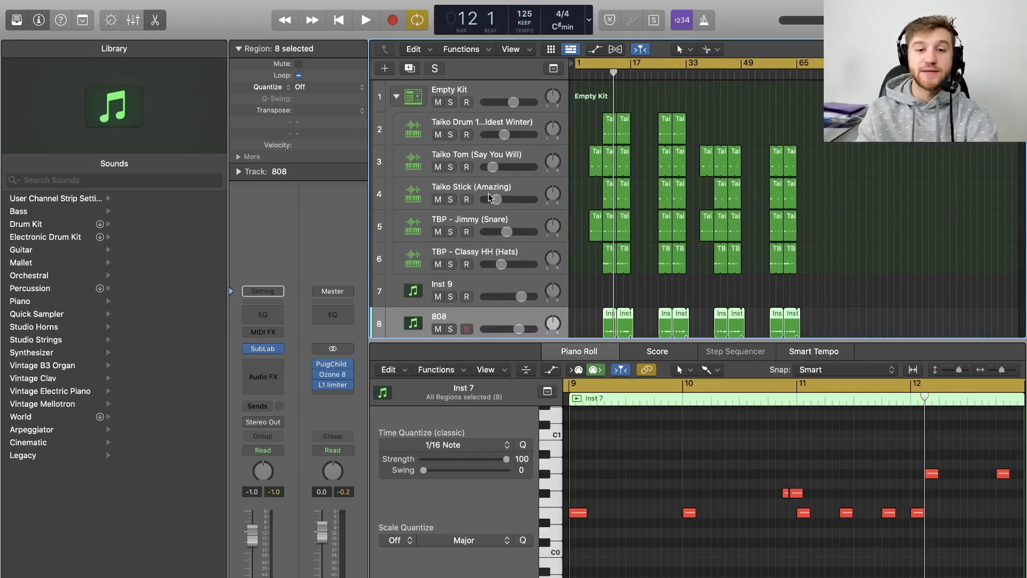
click(403, 103)
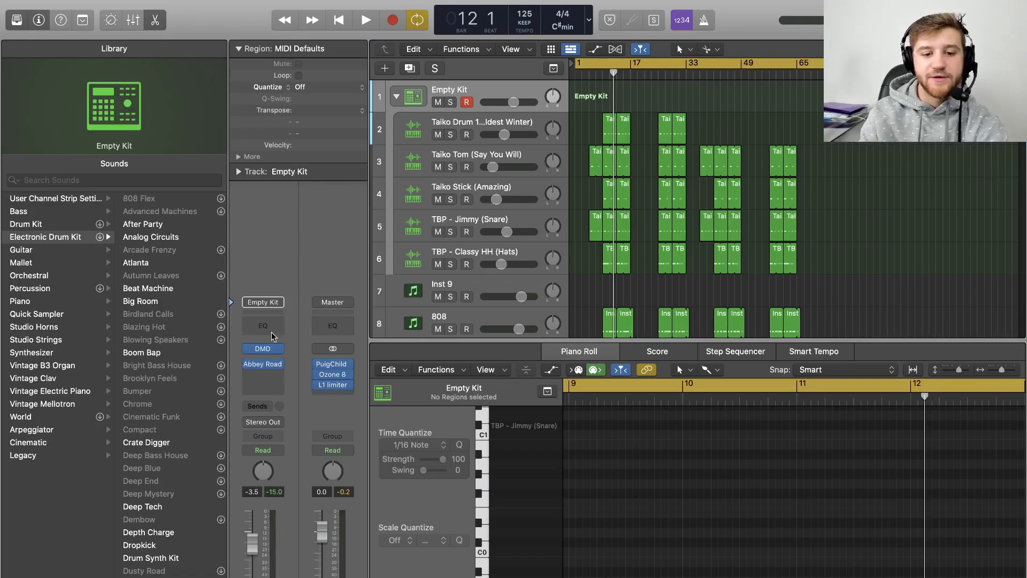
click(268, 348)
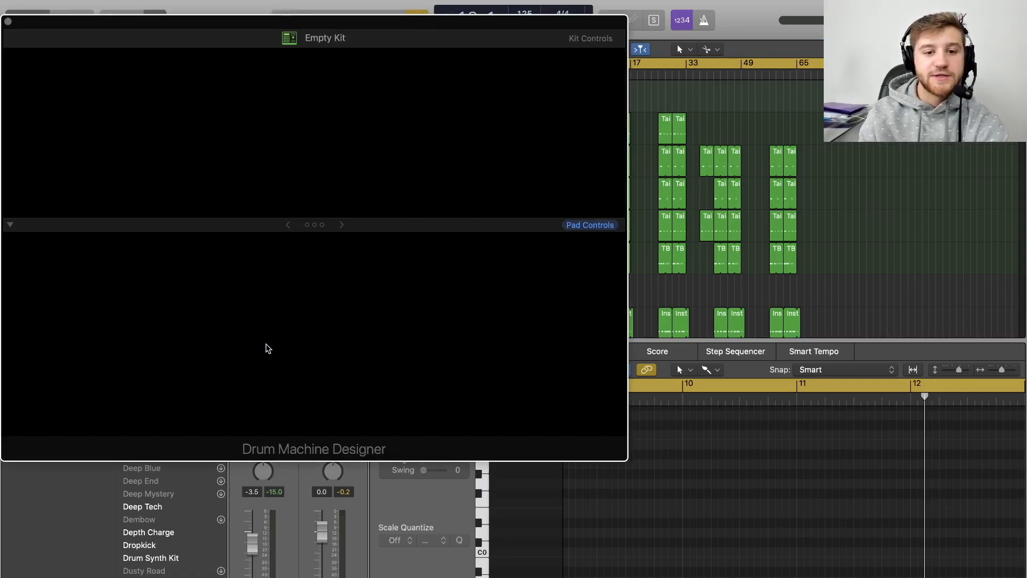
key(super+w)
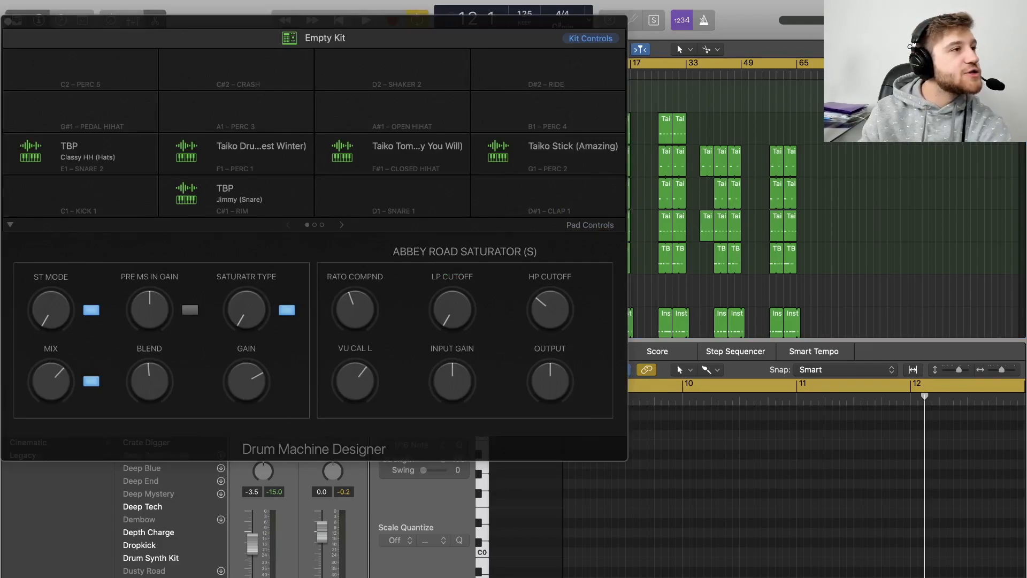
drag(395, 150, 229, 120)
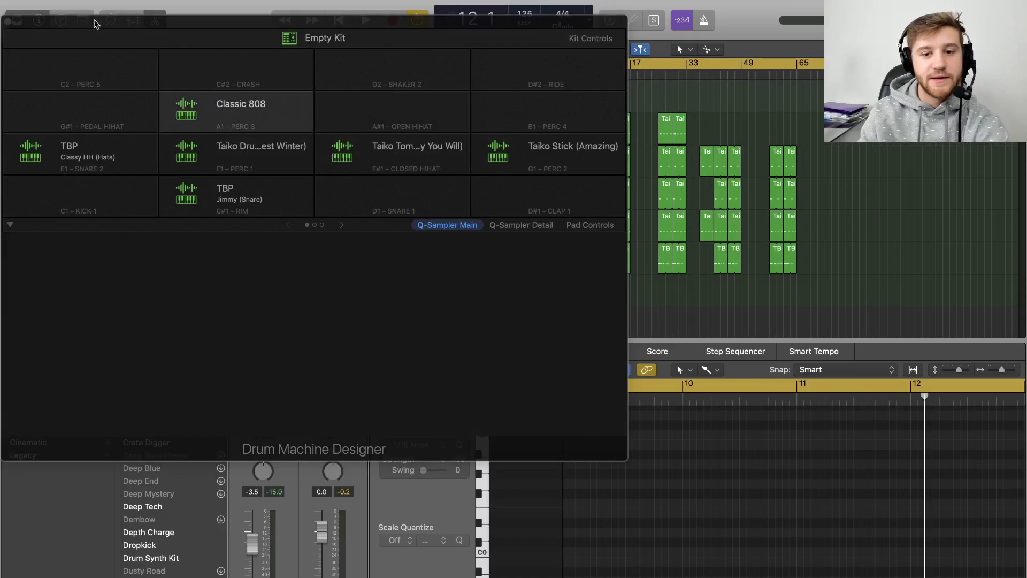
click(8, 21)
- Open the Classic 808 track's Quick Sampler and explore its LFO, Mod Matrix and Classic, Slice playback modes
click(478, 287)
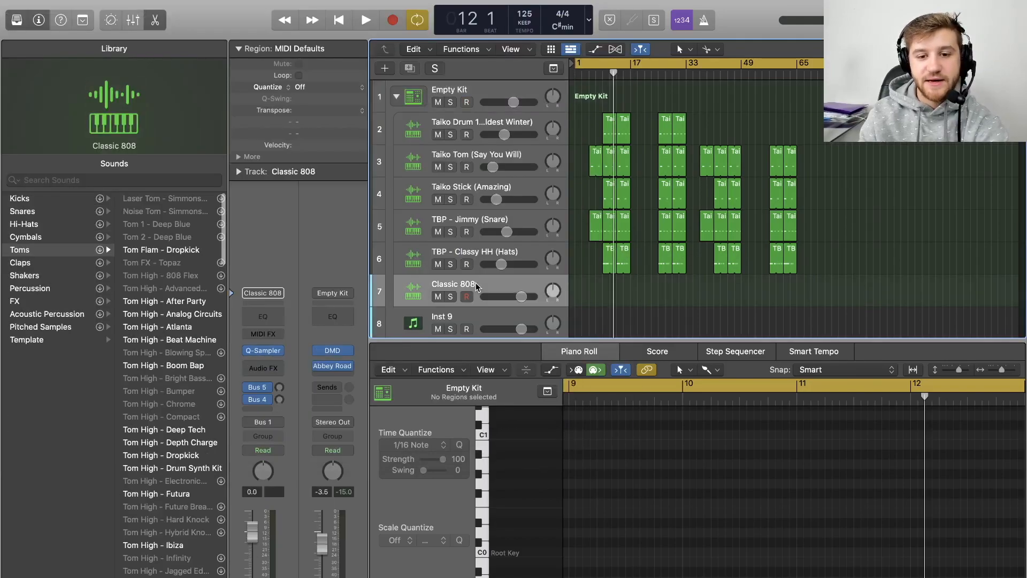
click(337, 351)
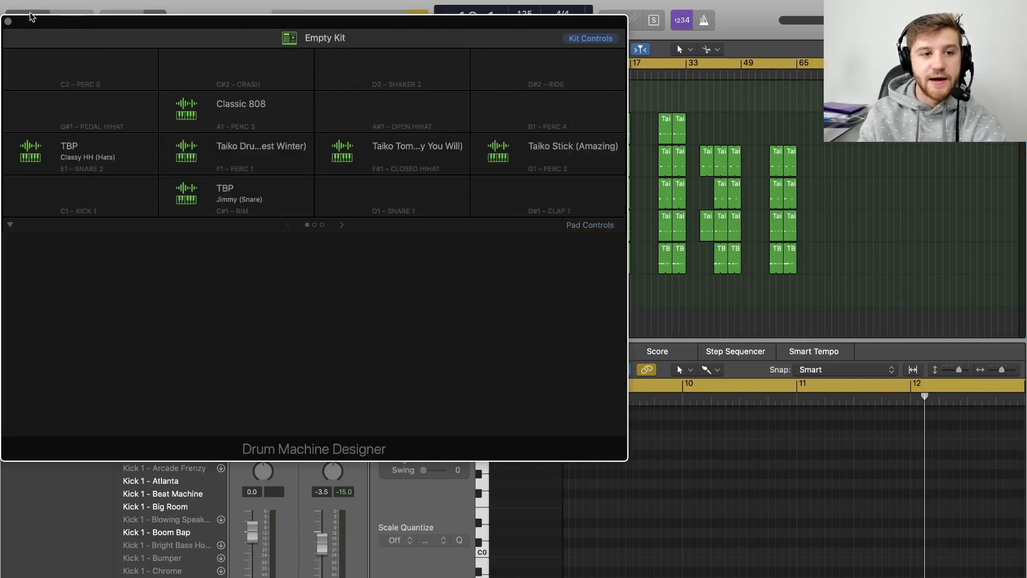
click(8, 21)
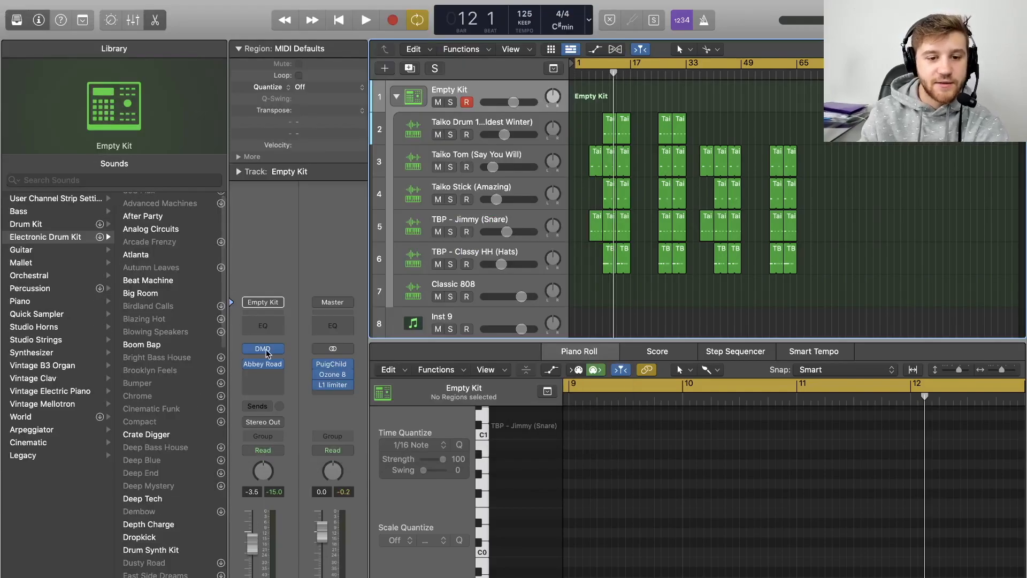
click(490, 290)
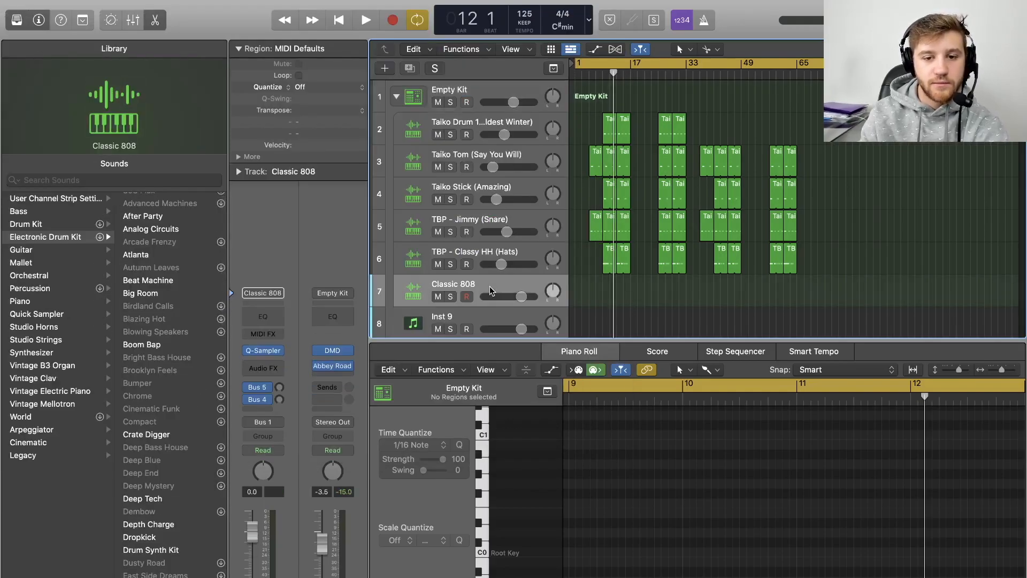
click(264, 350)
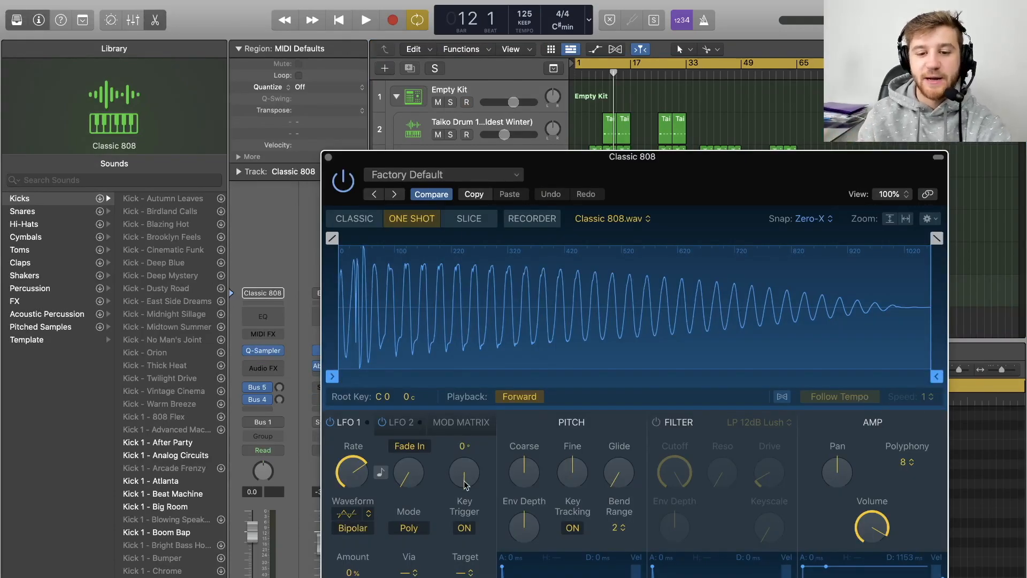
click(401, 429)
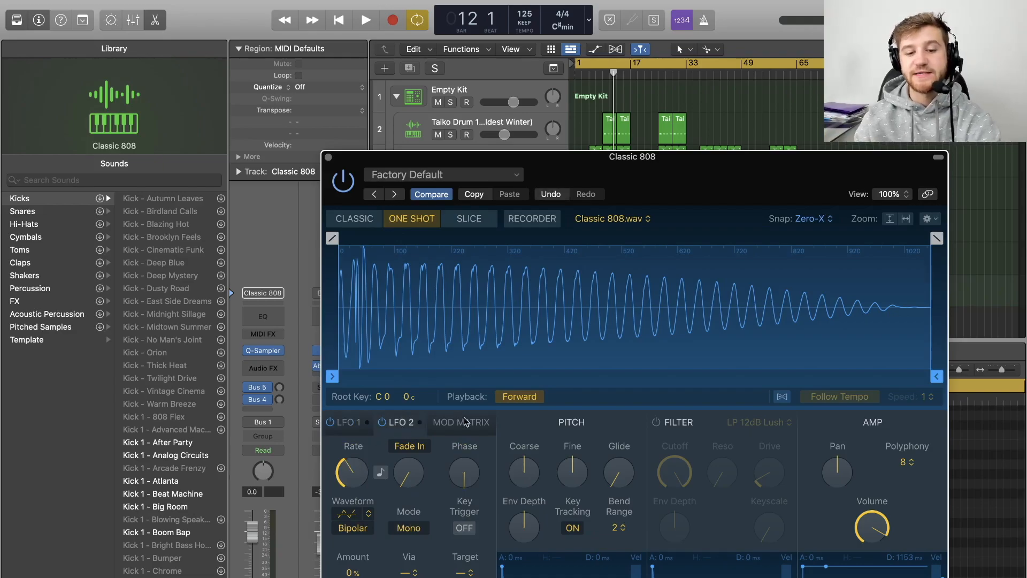
click(466, 423)
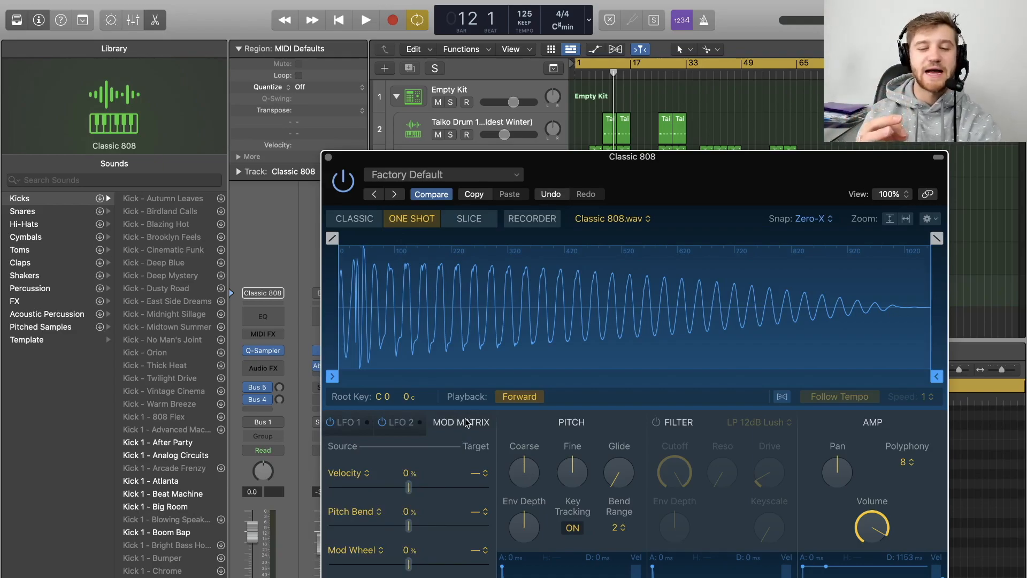
click(351, 220)
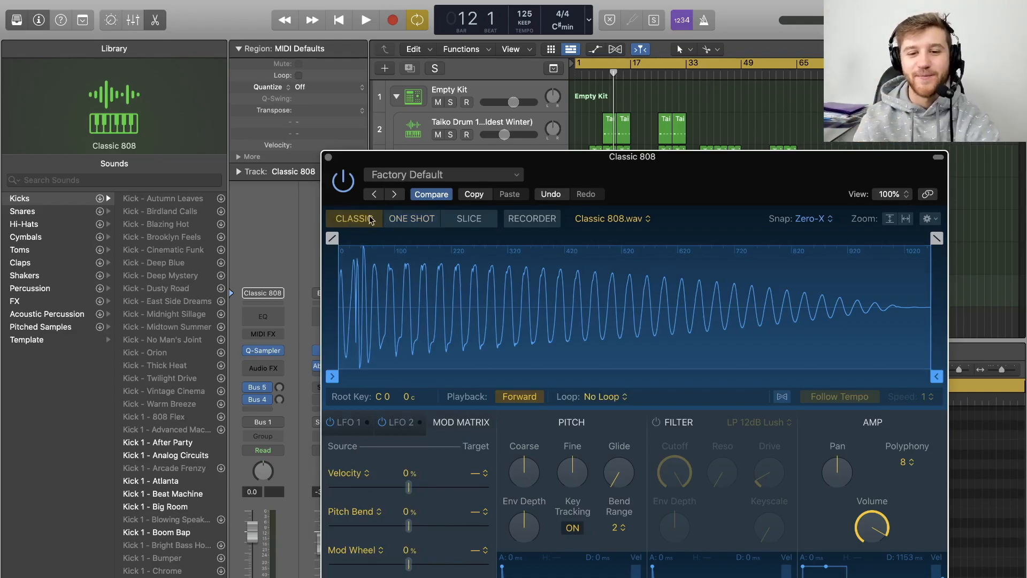
click(469, 218)
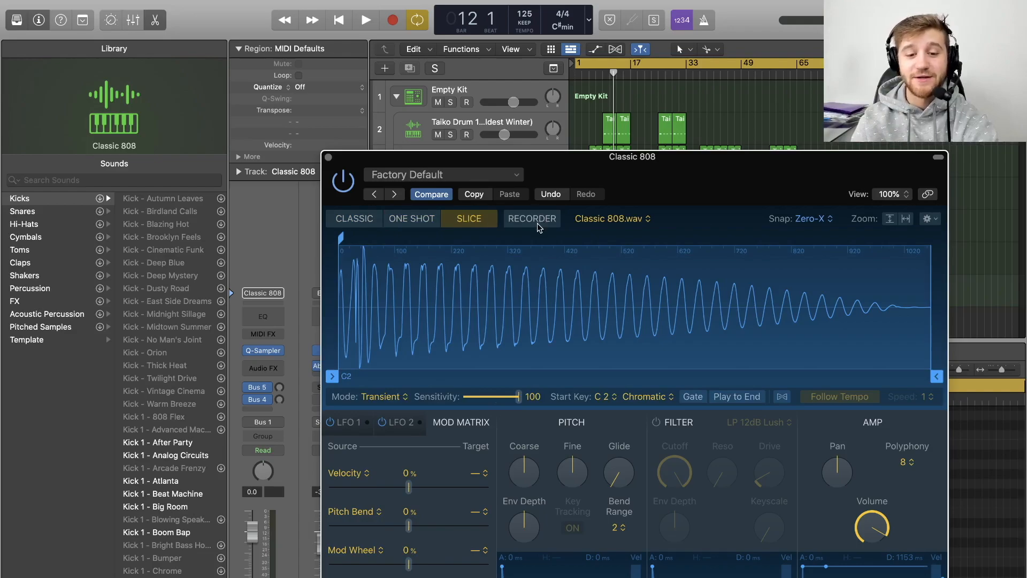
click(346, 425)
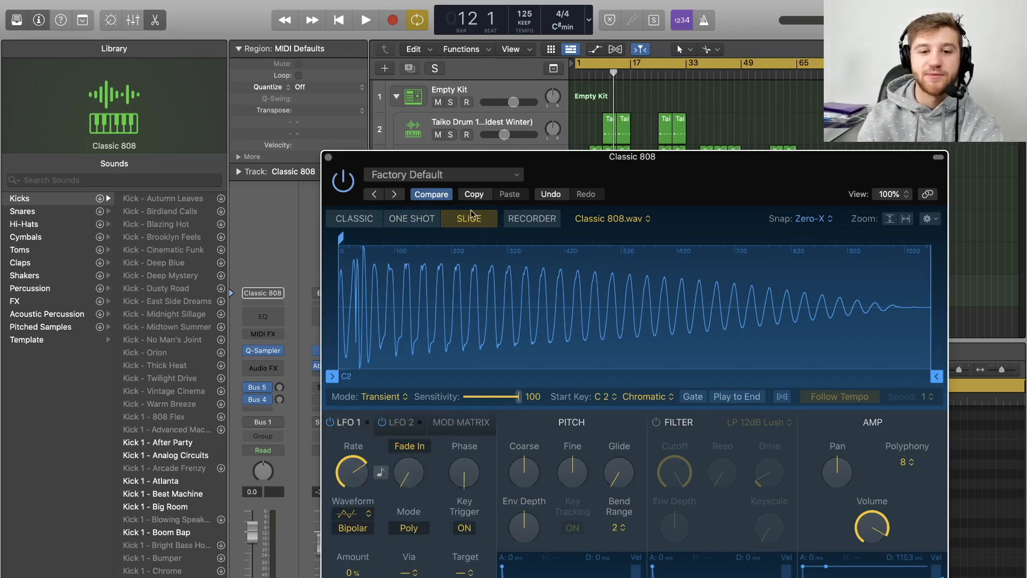
click(329, 157)
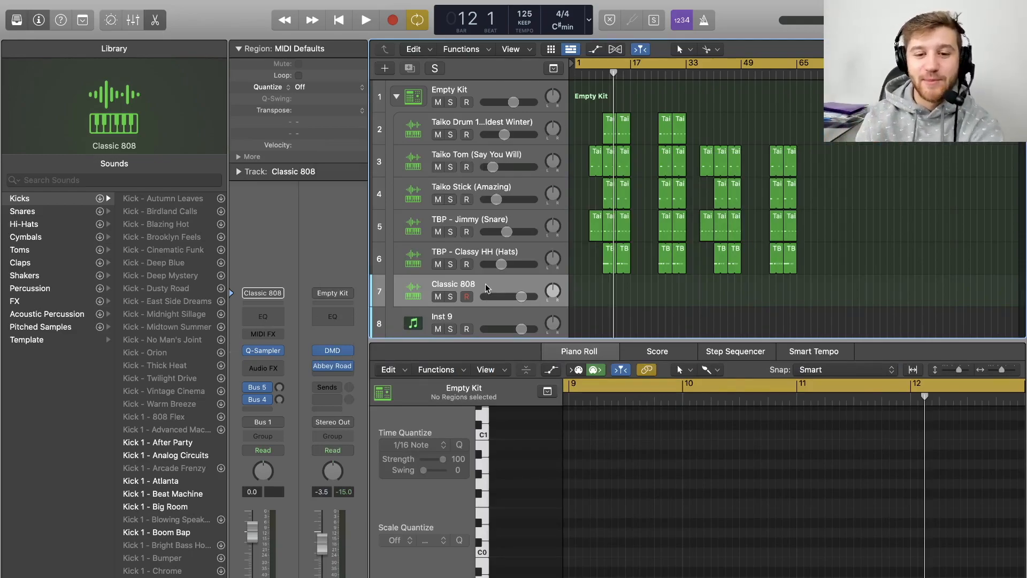
- Delete the Classic 808 track again and select the renamed 808 track
key(super+BackSpace)
scroll(514, 266, down, 3)
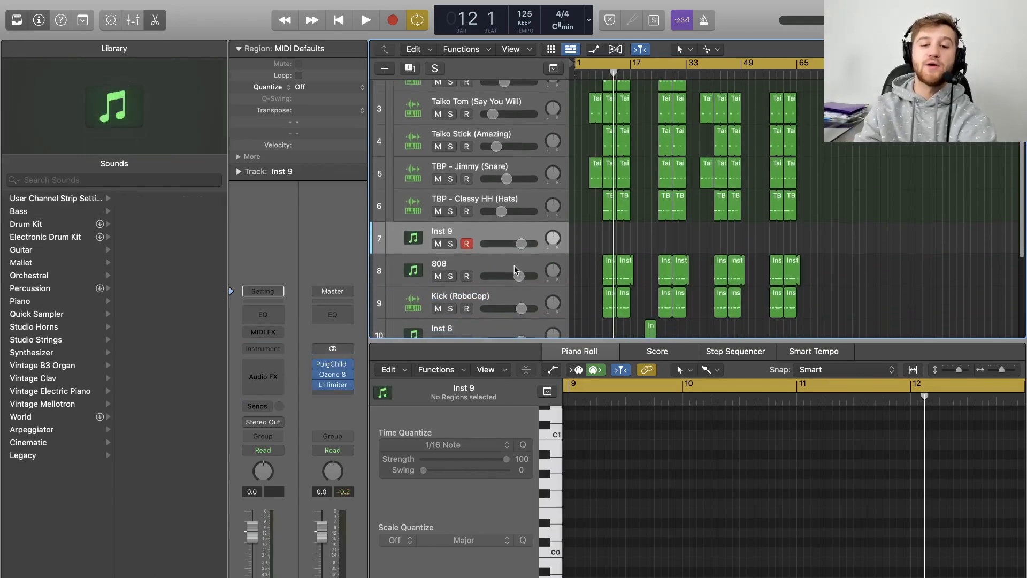
click(469, 261)
scroll(478, 302, up, 2)
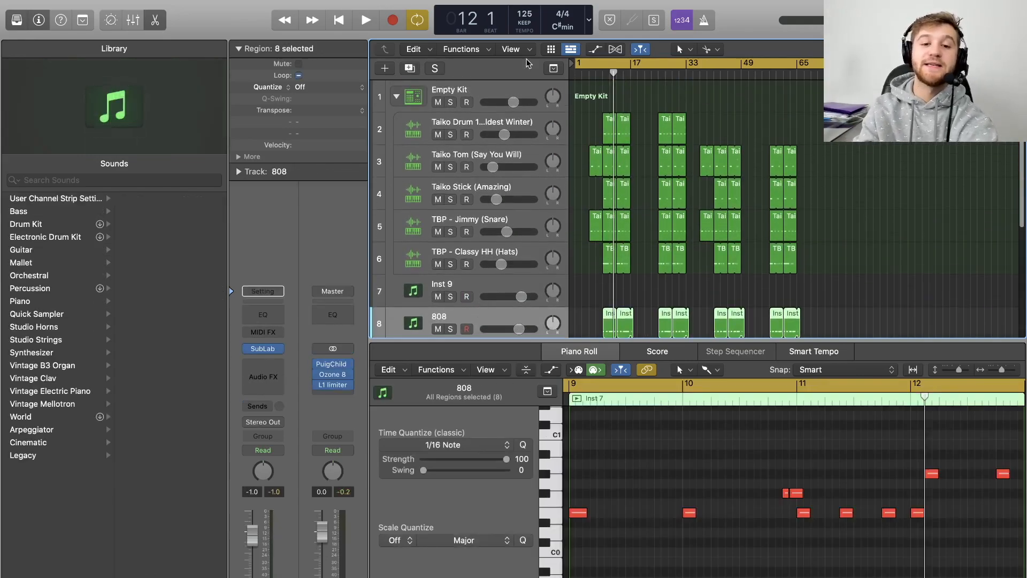
- Open the Abbey Road Saturator plug-in on the Empty Kit stack's channel strip to inspect its settings
click(477, 85)
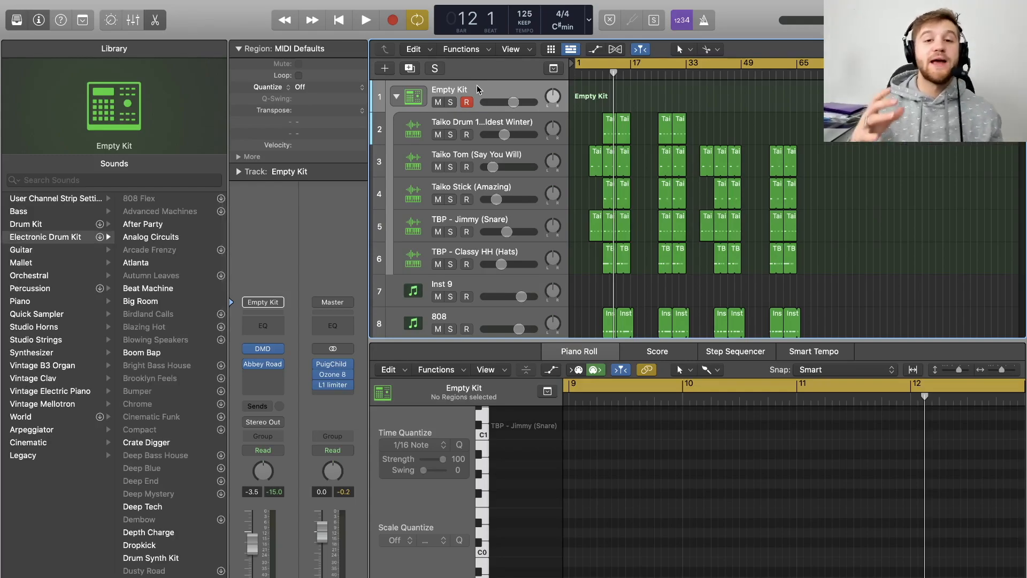
click(268, 365)
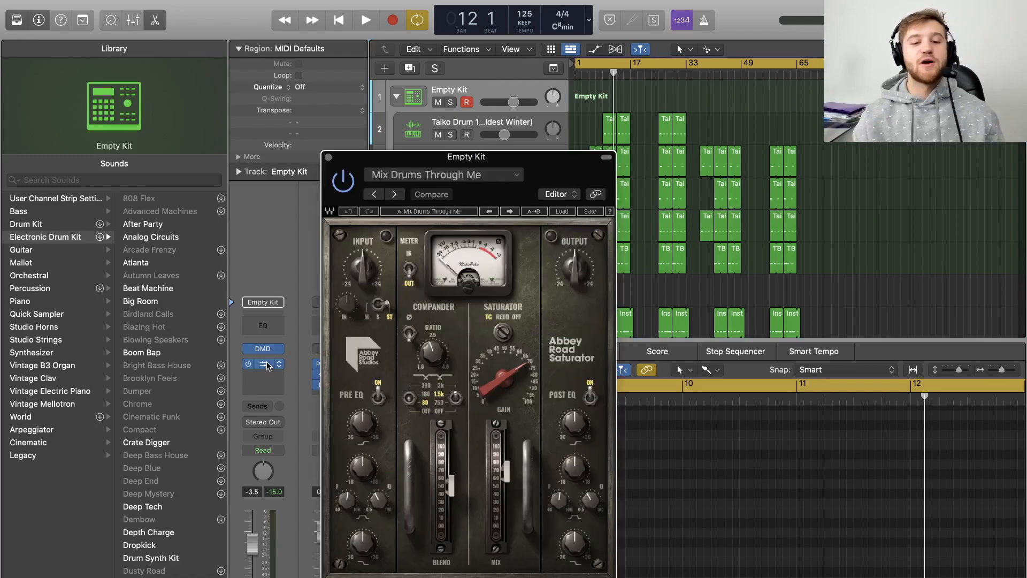
click(328, 157)
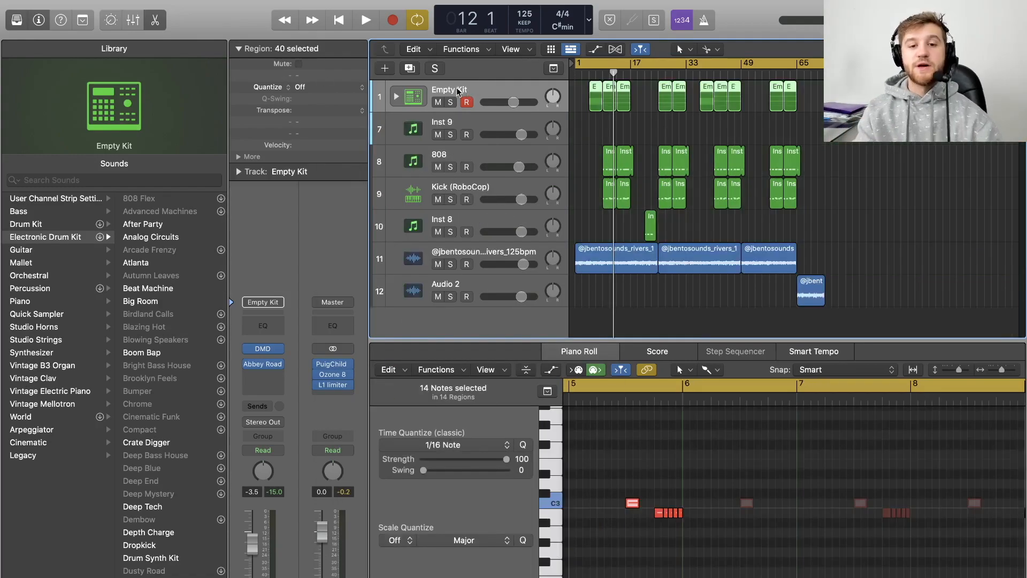
click(397, 97)
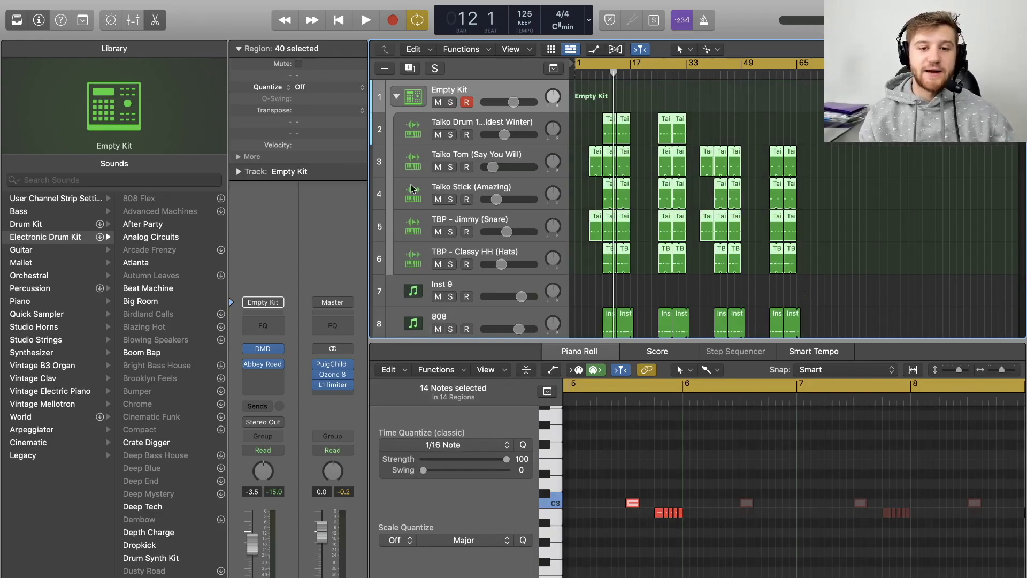
click(264, 366)
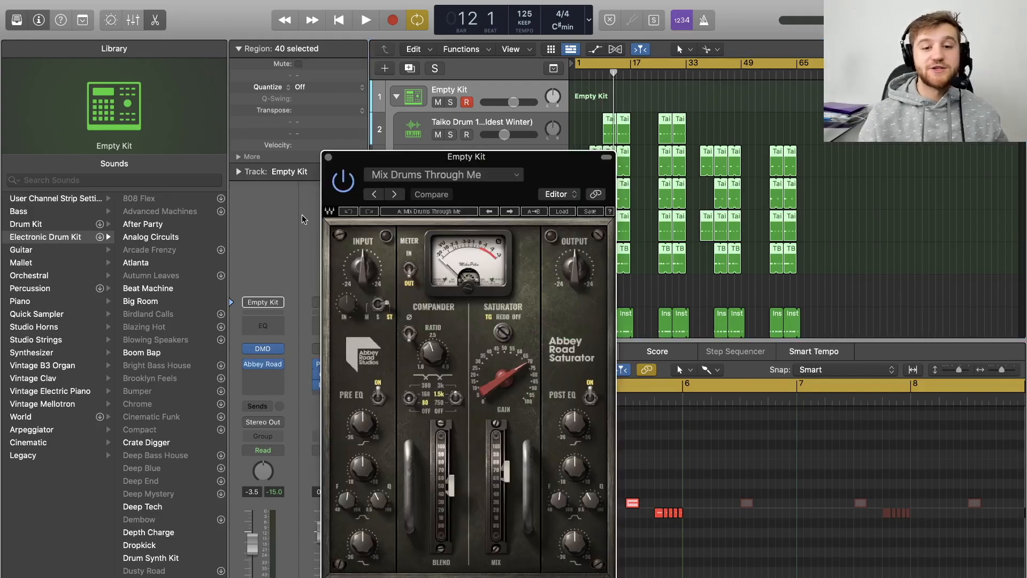
click(328, 157)
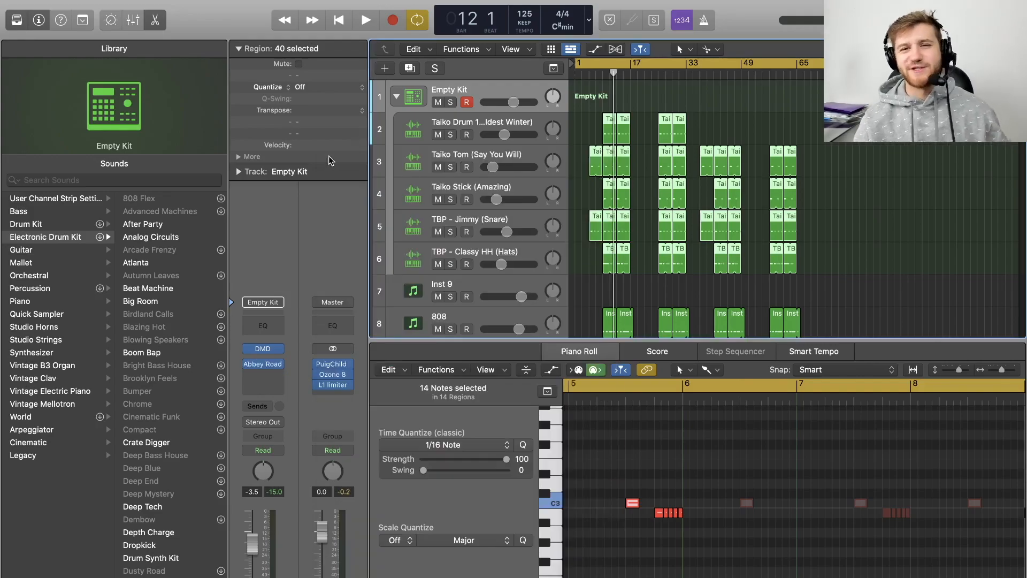
- Collapse the Empty Kit stack and open its Drum Machine Designer to browse both pad pages
click(396, 97)
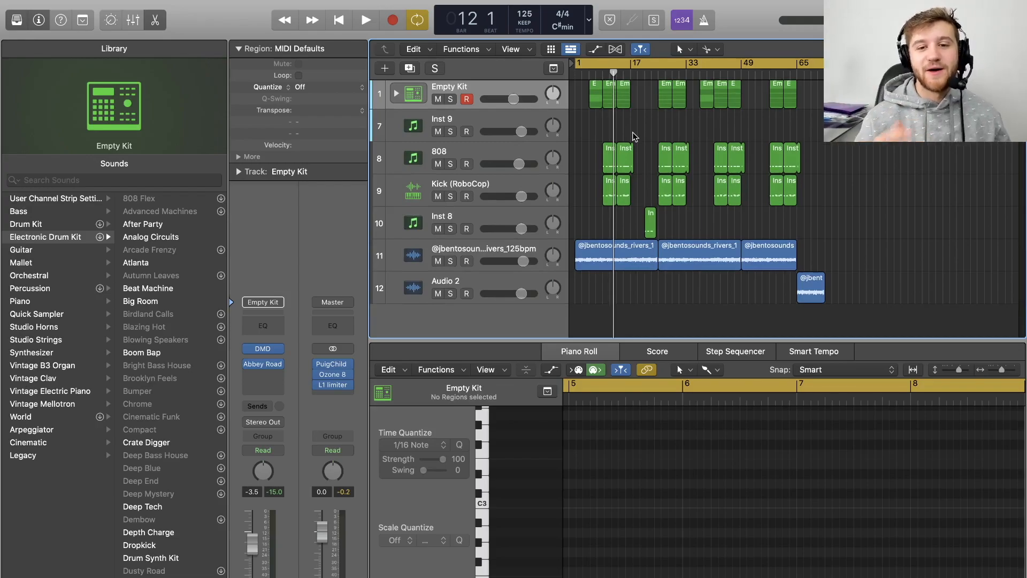
click(416, 96)
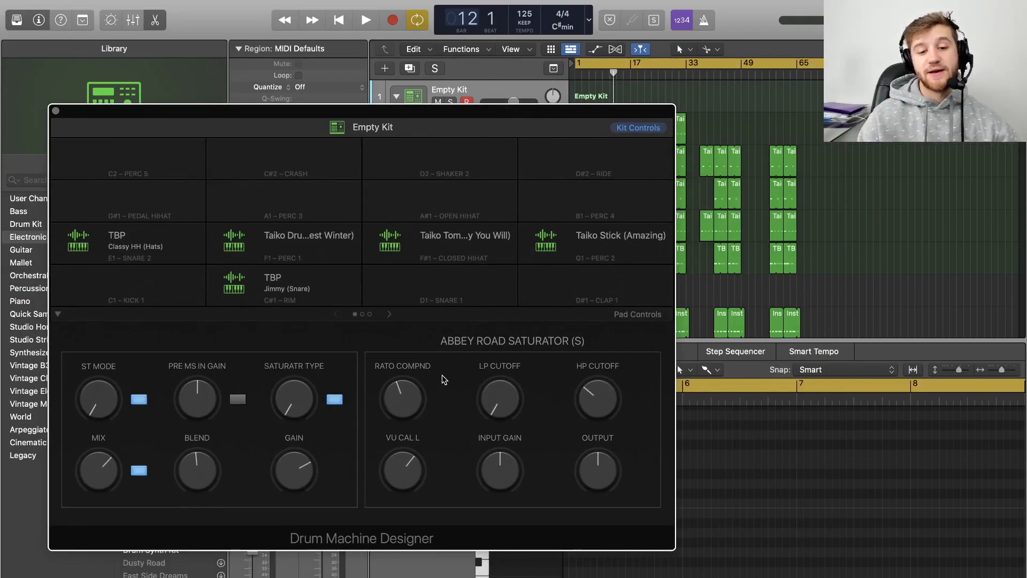
click(389, 315)
click(388, 316)
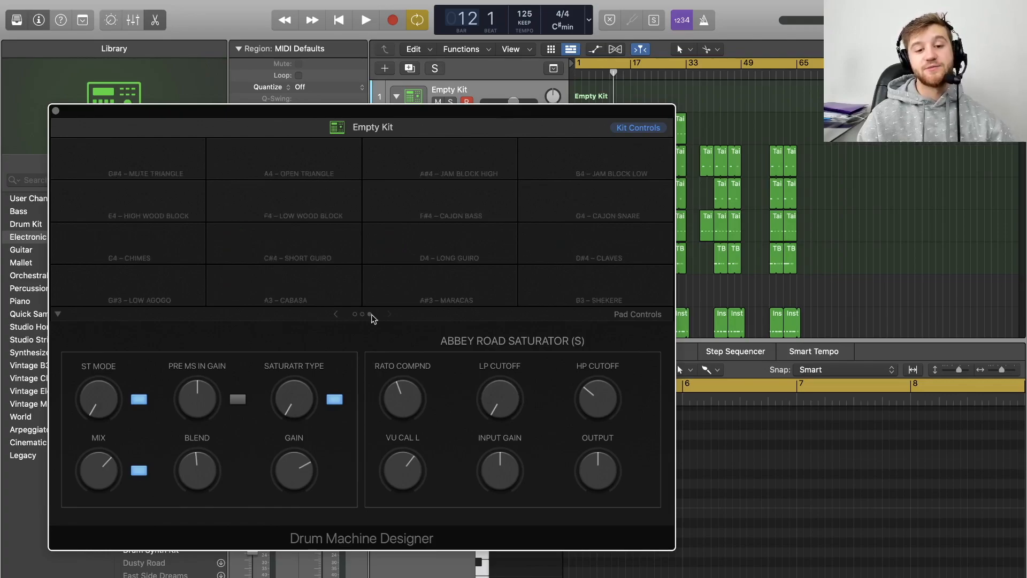
click(343, 316)
click(343, 316)
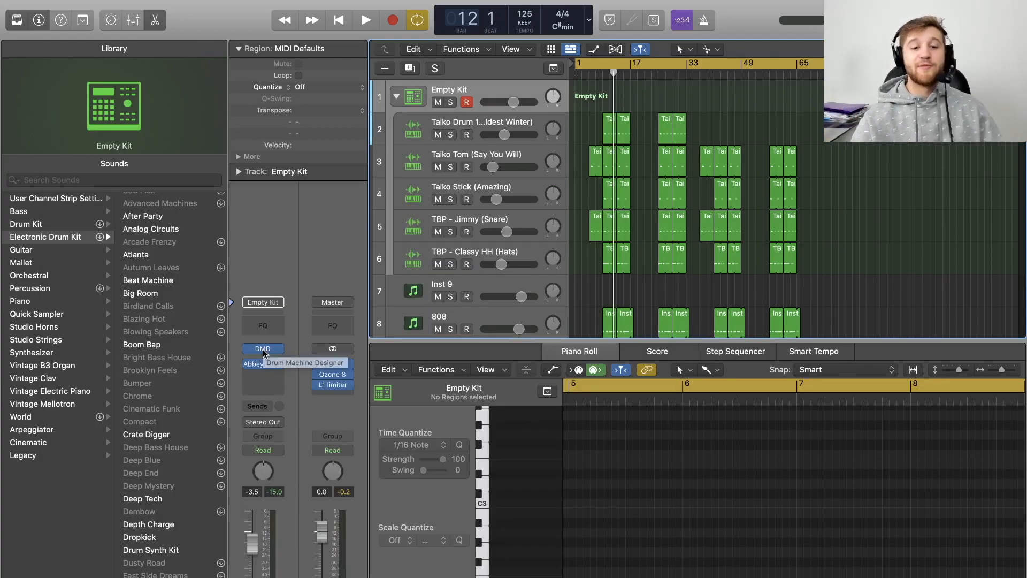
click(262, 349)
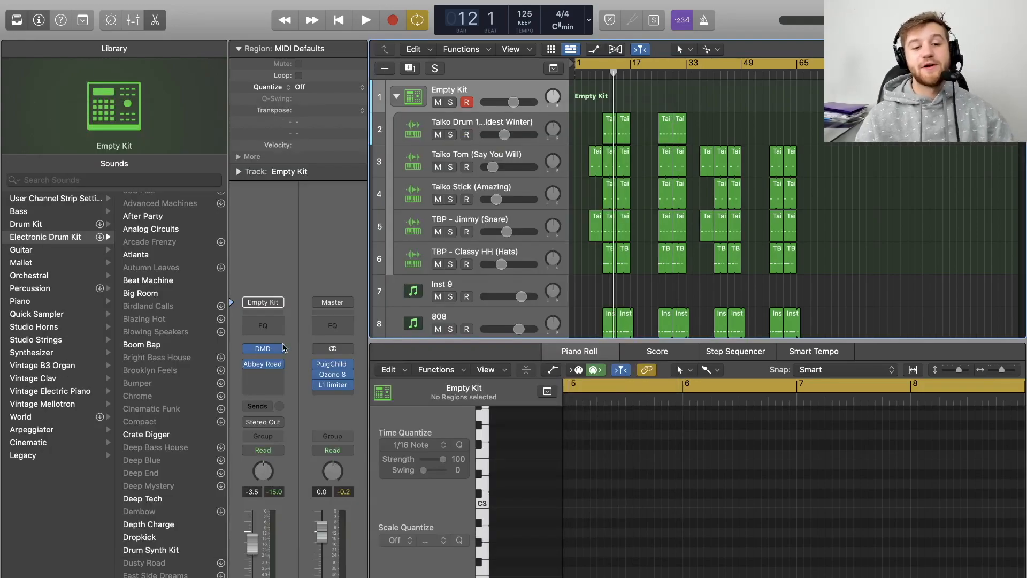
- Review the Empty Kit's Drum Machine Designer, then play the beat while scrolling through the track list
click(262, 347)
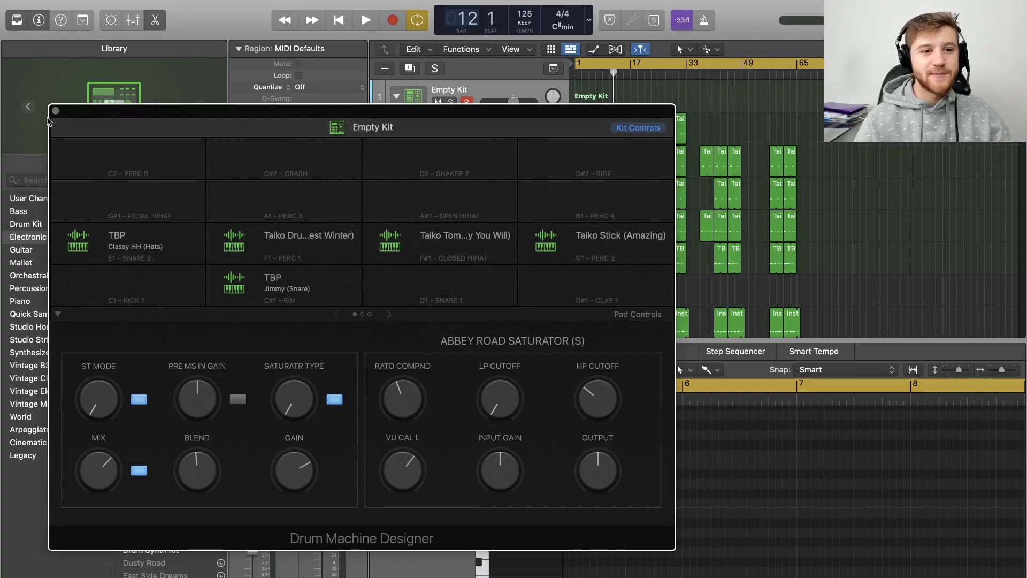
key(super+w)
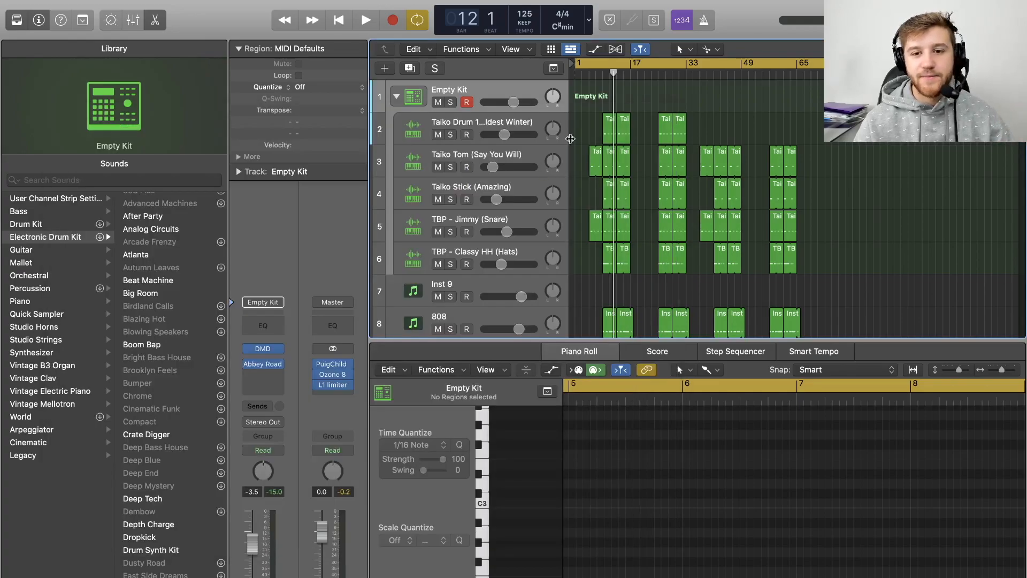
click(599, 74)
key(space)
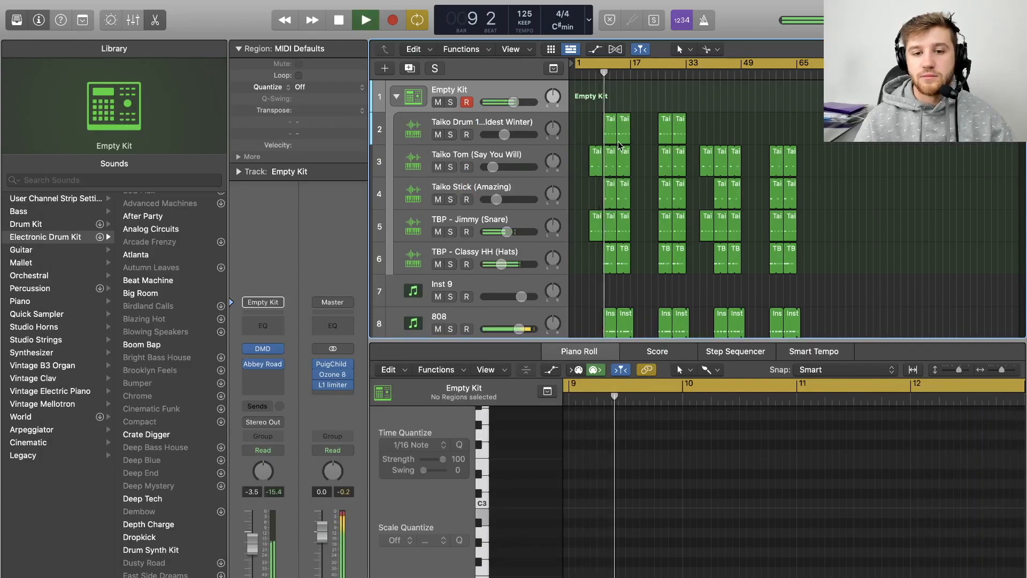
scroll(626, 214, down, 2)
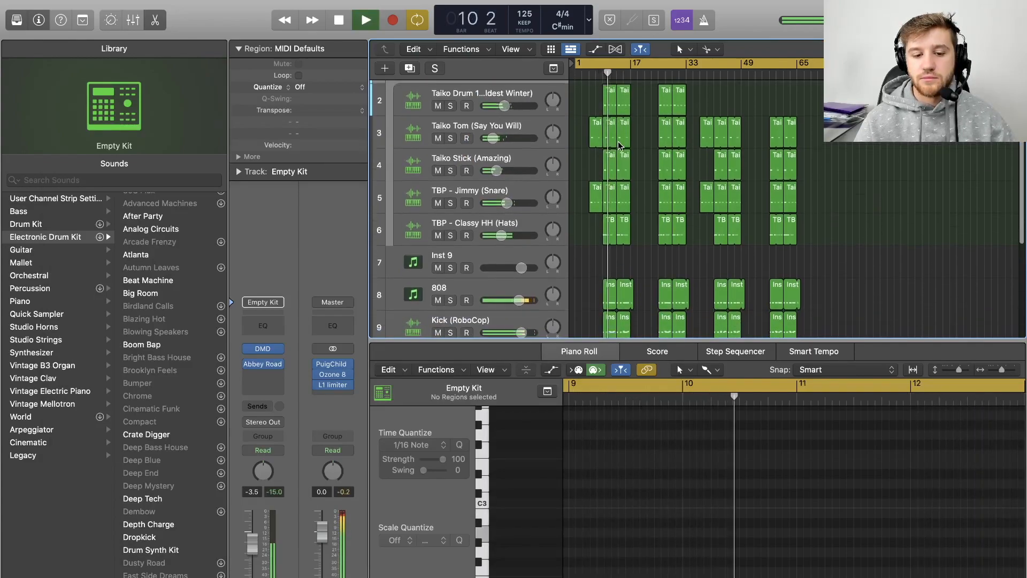
scroll(630, 275, down, 3)
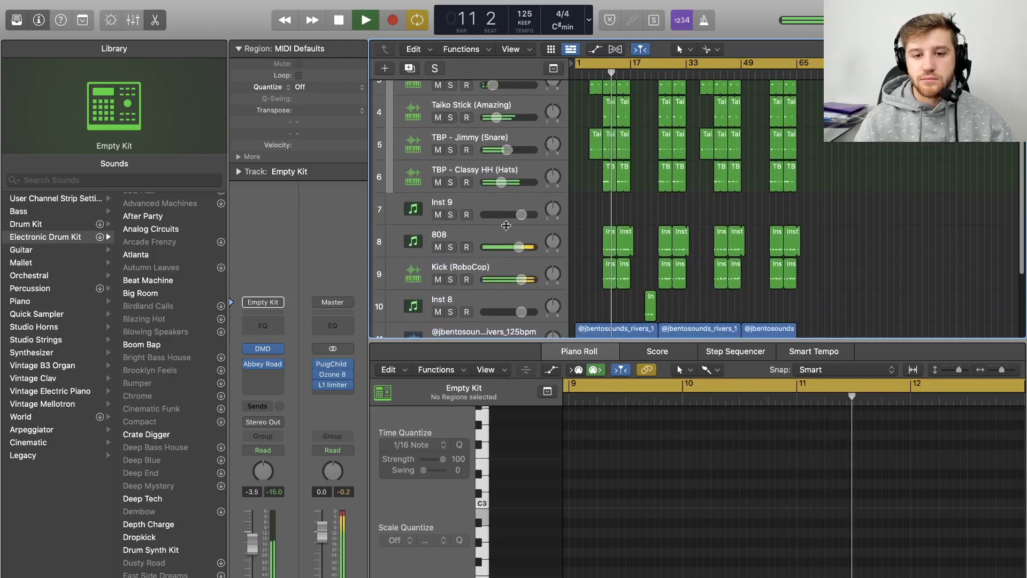
scroll(469, 224, up, 3)
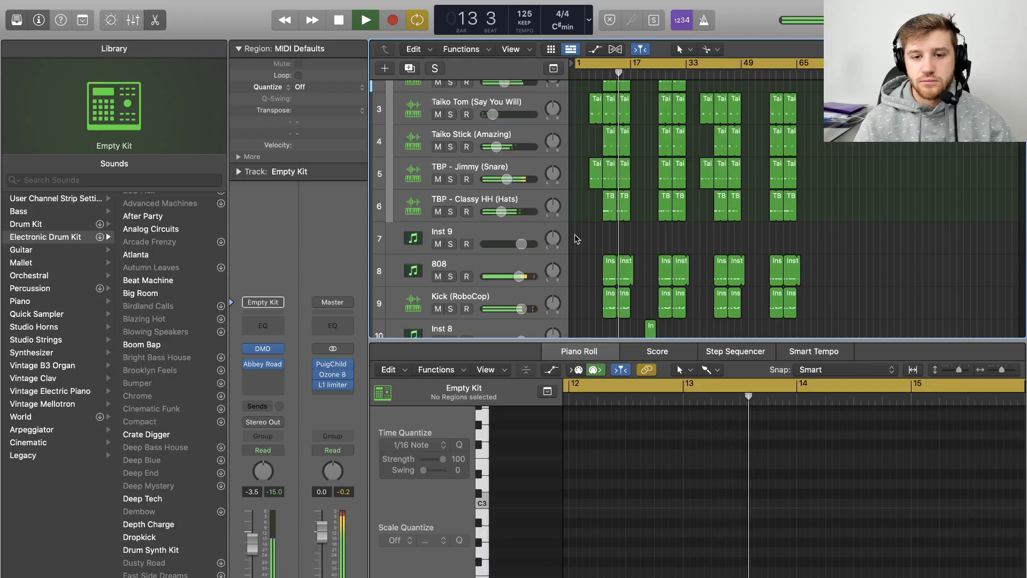
scroll(481, 187, up, 2)
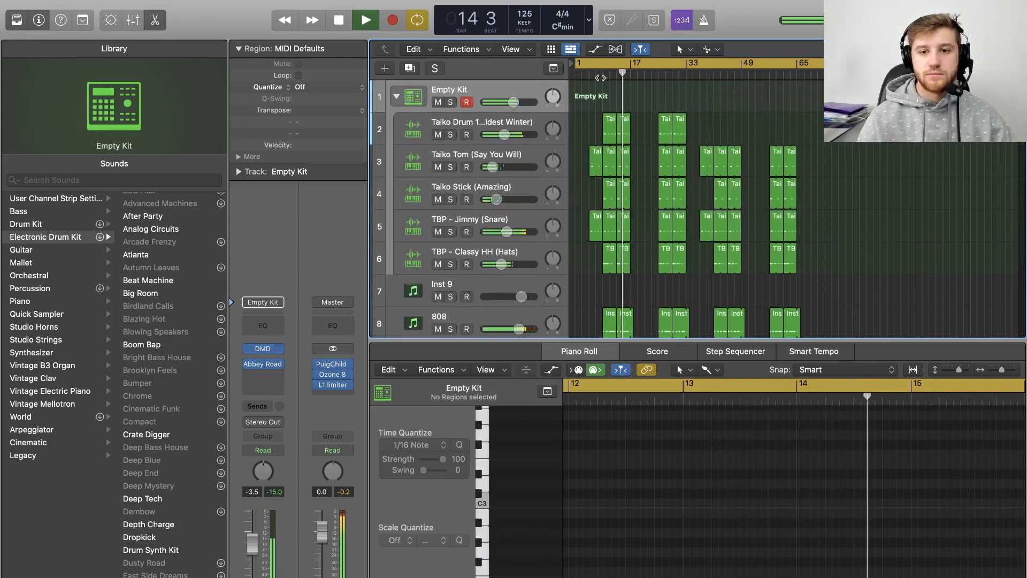
key(space)
- Mute the Empty Kit stack during playback, then unmute it again
click(438, 101)
key(space)
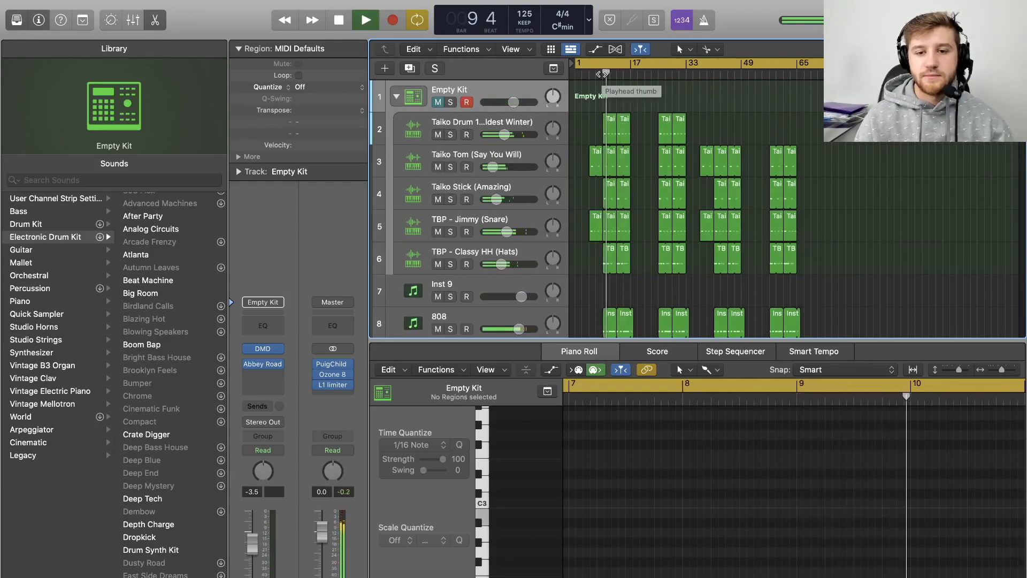
key(space)
click(437, 102)
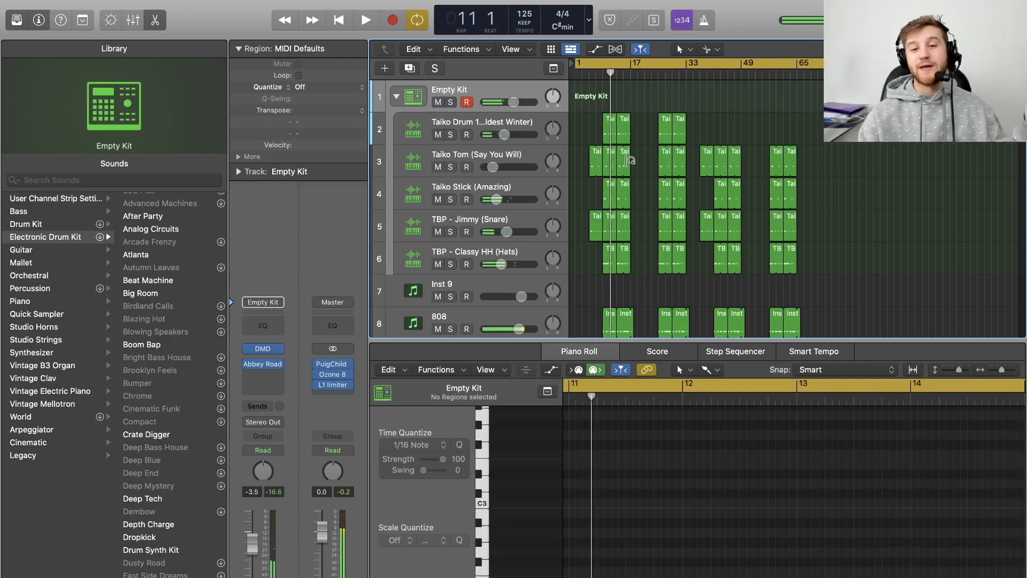
- Select the individual kit piece tracks to view their notes in the Piano Roll, and briefly reopen the Drum Machine Designer
click(439, 127)
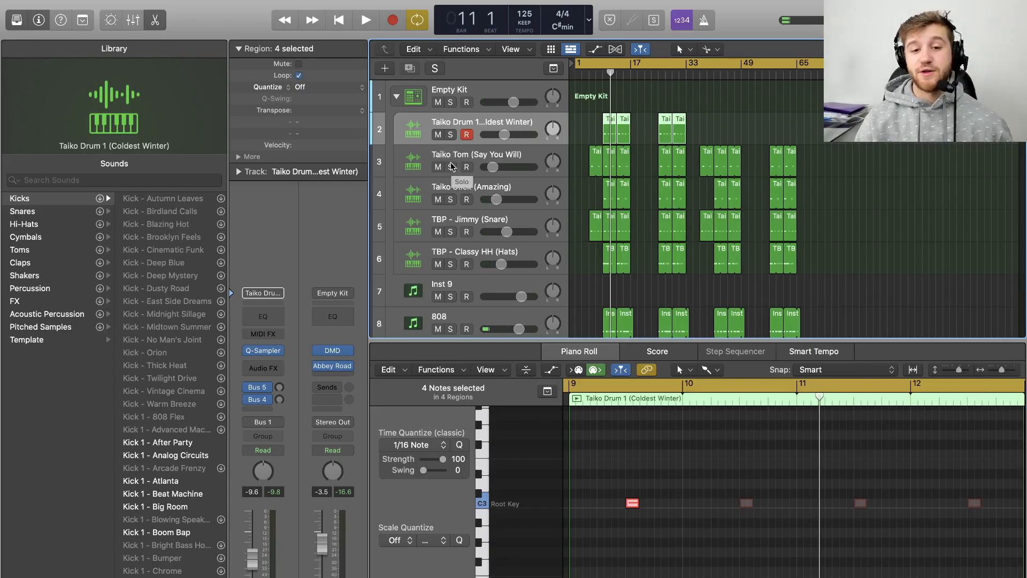
click(452, 149)
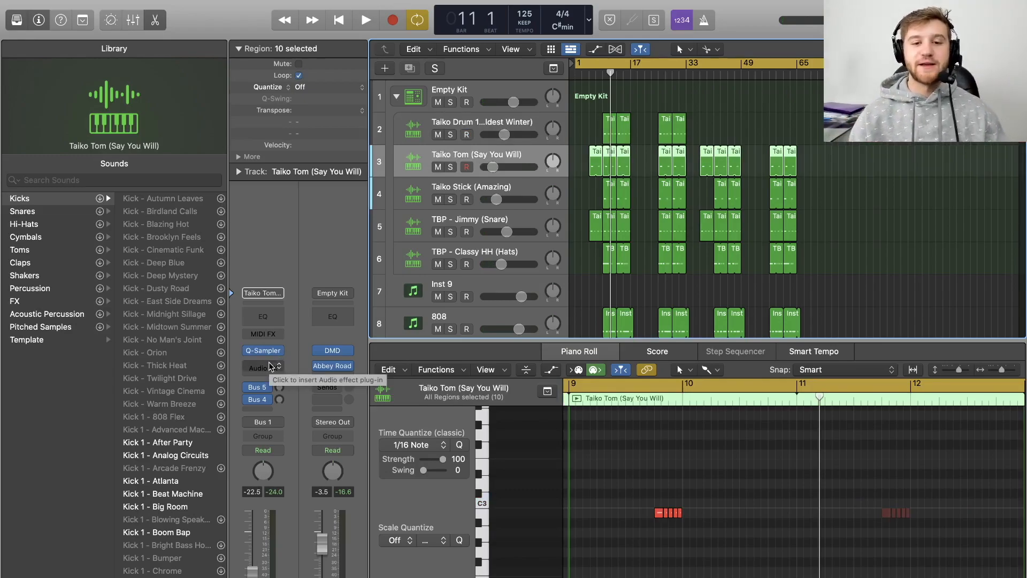
click(459, 92)
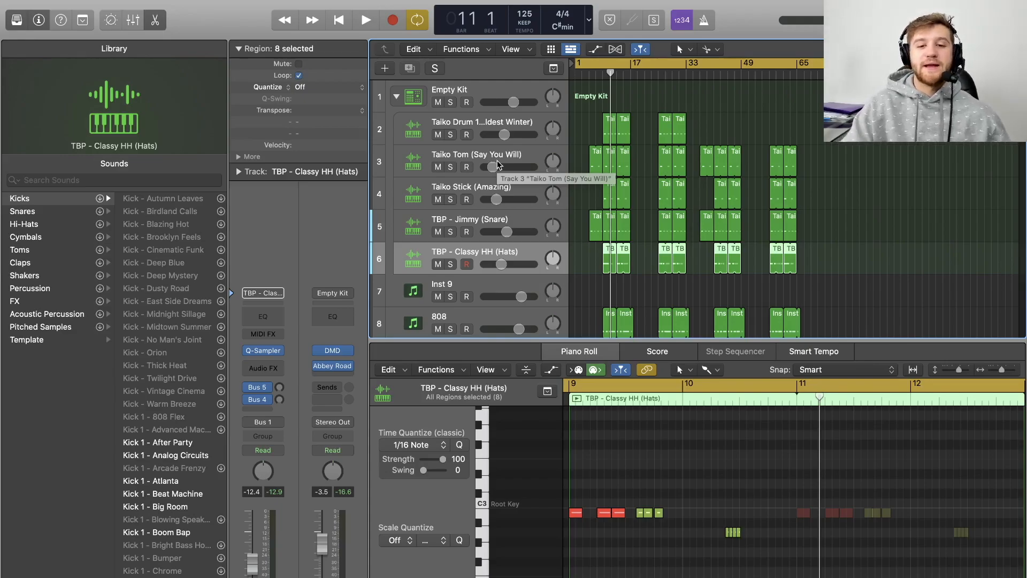
click(487, 127)
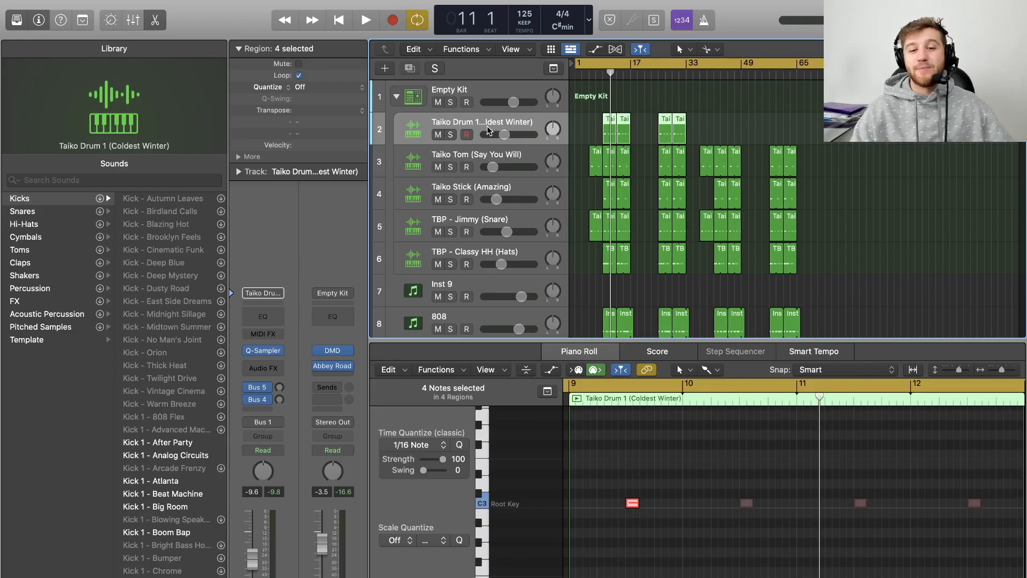
click(446, 84)
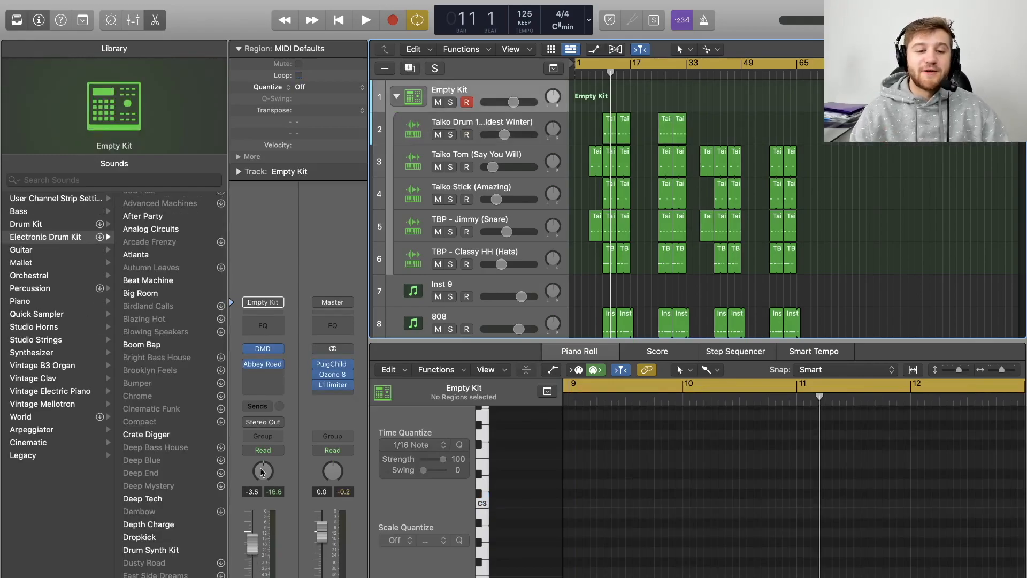
click(264, 351)
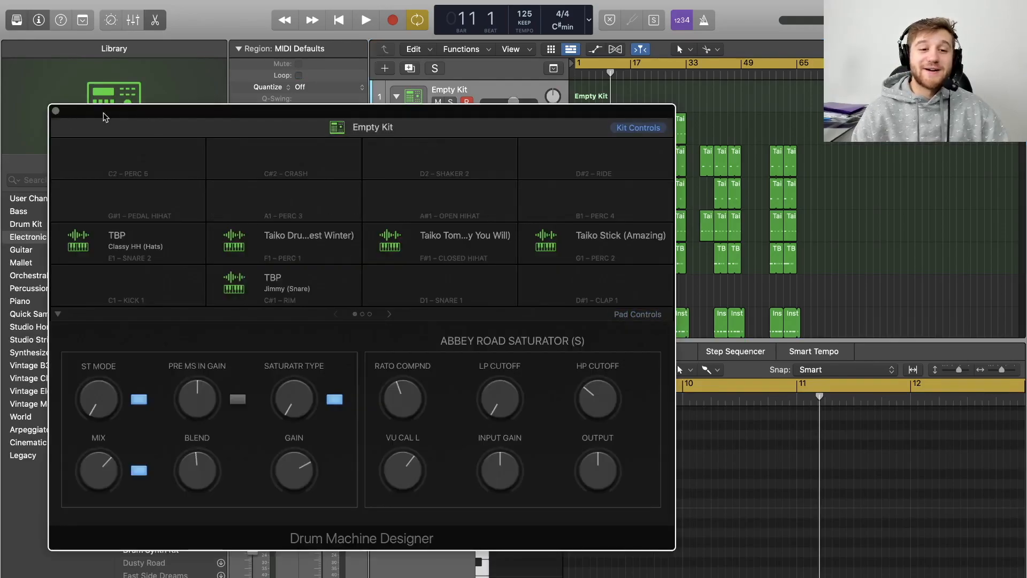
click(55, 110)
- Open the Taiko Drum 1 track's Quick Sampler and switch its playback mode to Slice
click(483, 128)
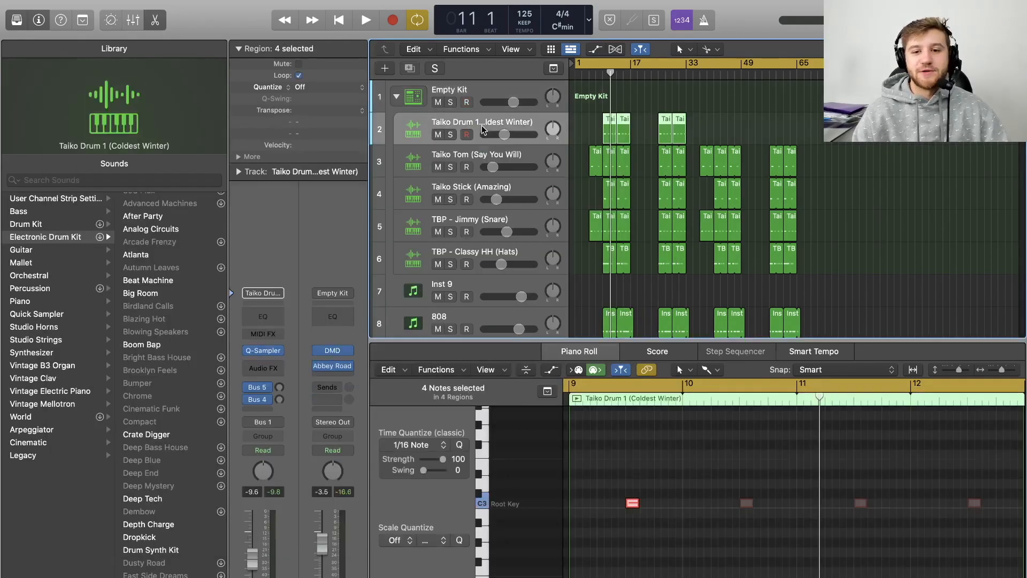
click(268, 351)
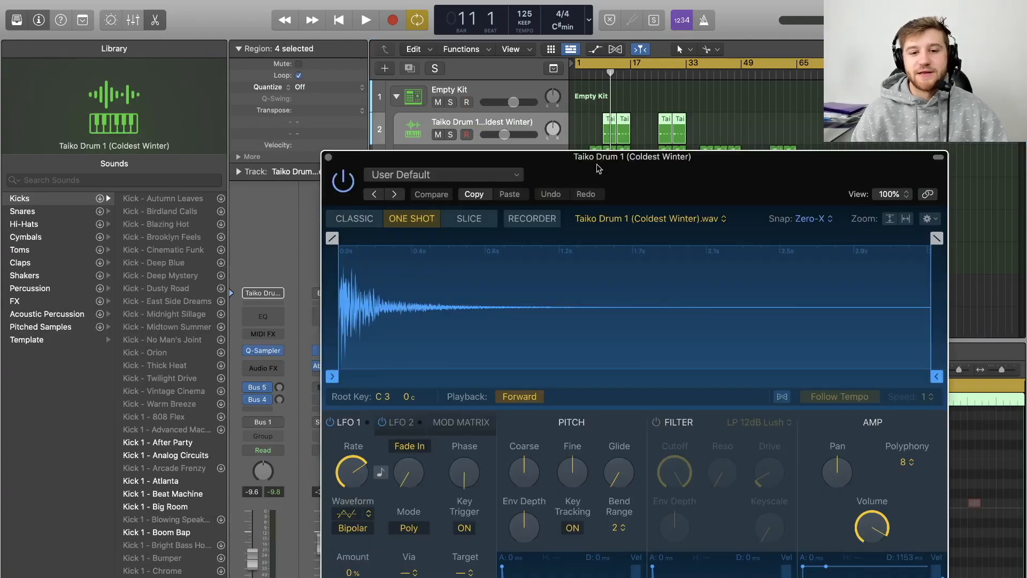
drag(676, 187, 541, 117)
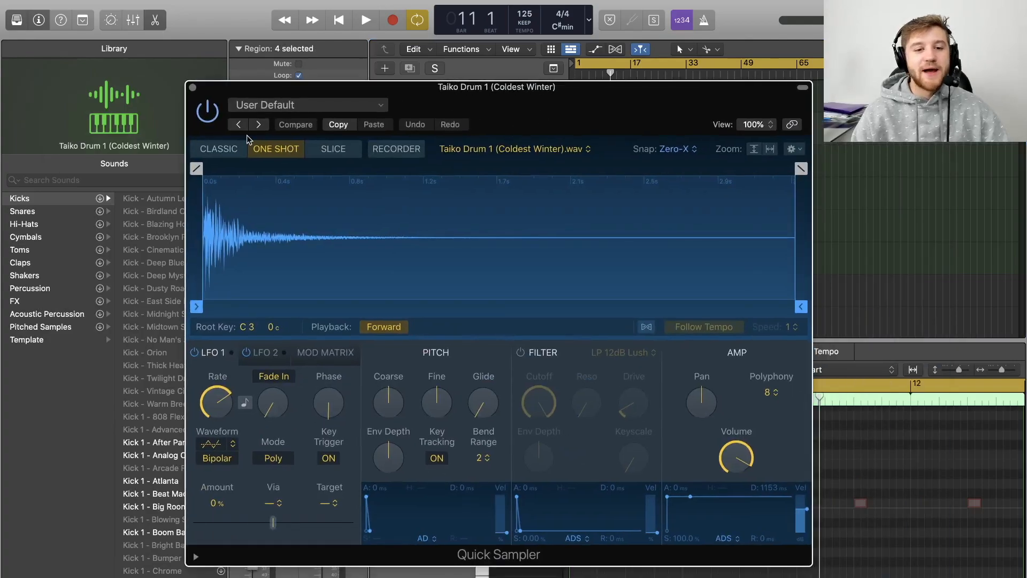
click(222, 147)
click(345, 151)
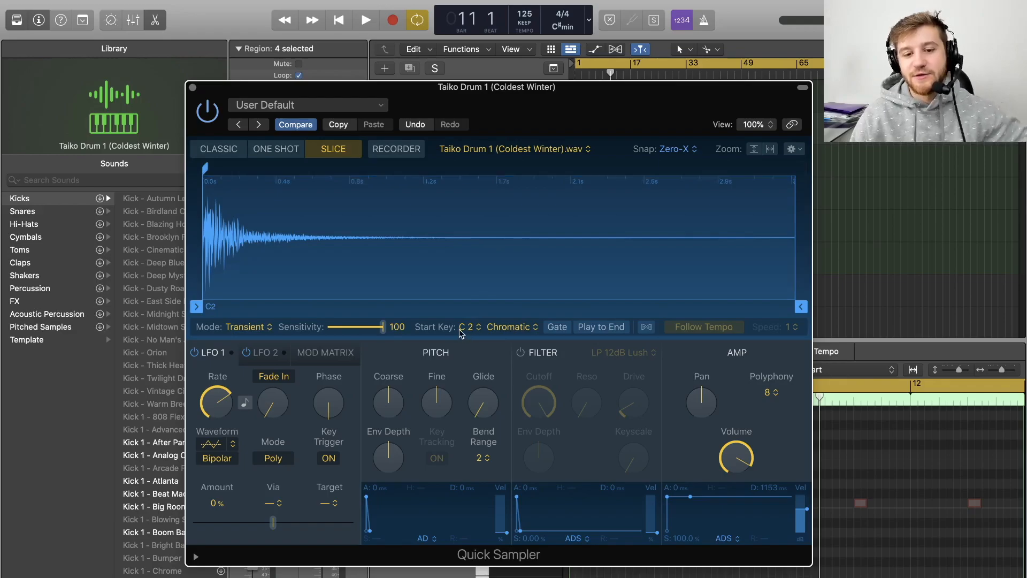
click(192, 87)
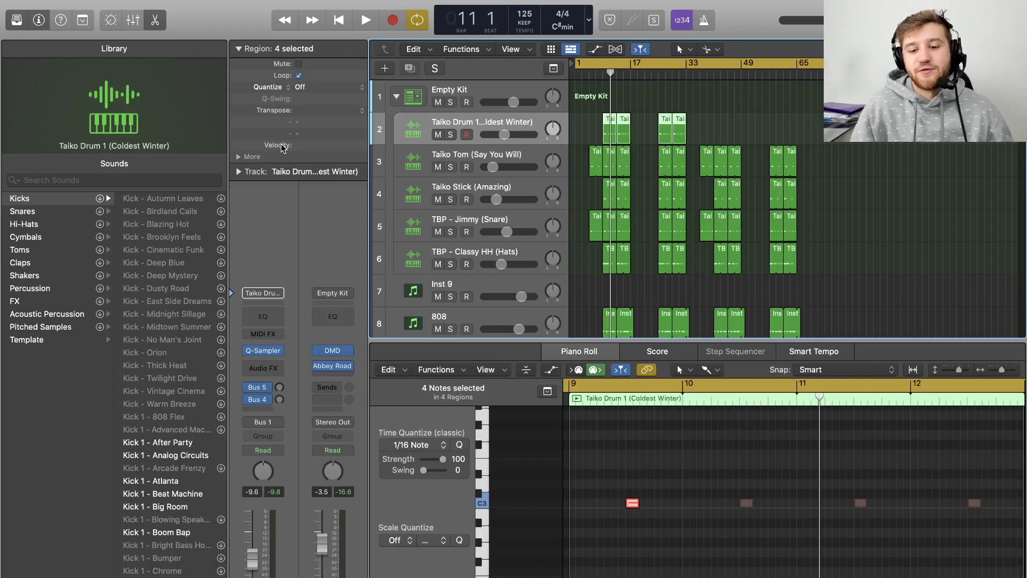